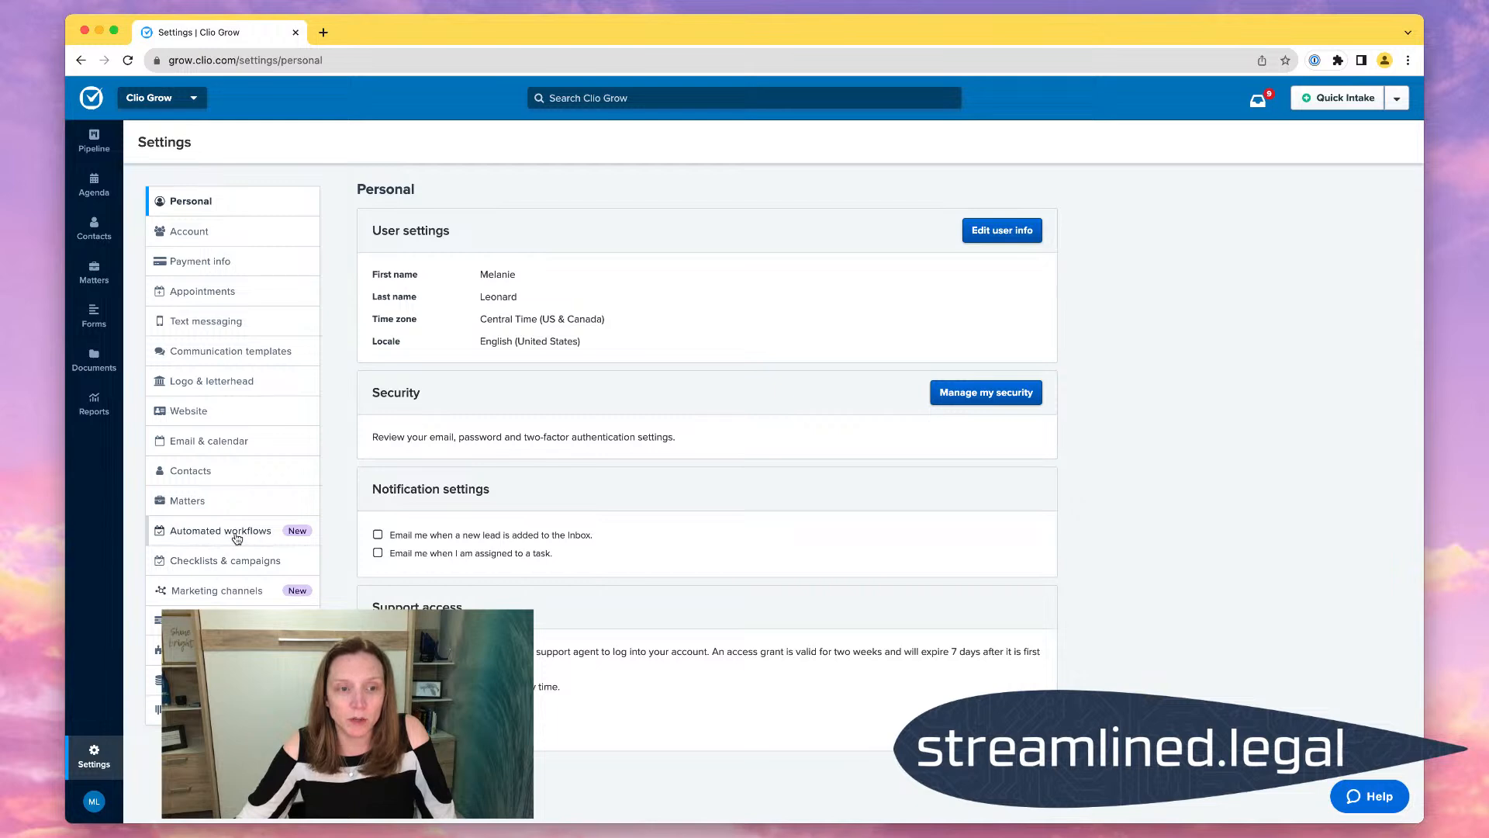
# In the automated workflows settings, create a new automation from the Screening inbox leads template and title it Screening Inbox Leads 3.
pyautogui.click(258, 528)
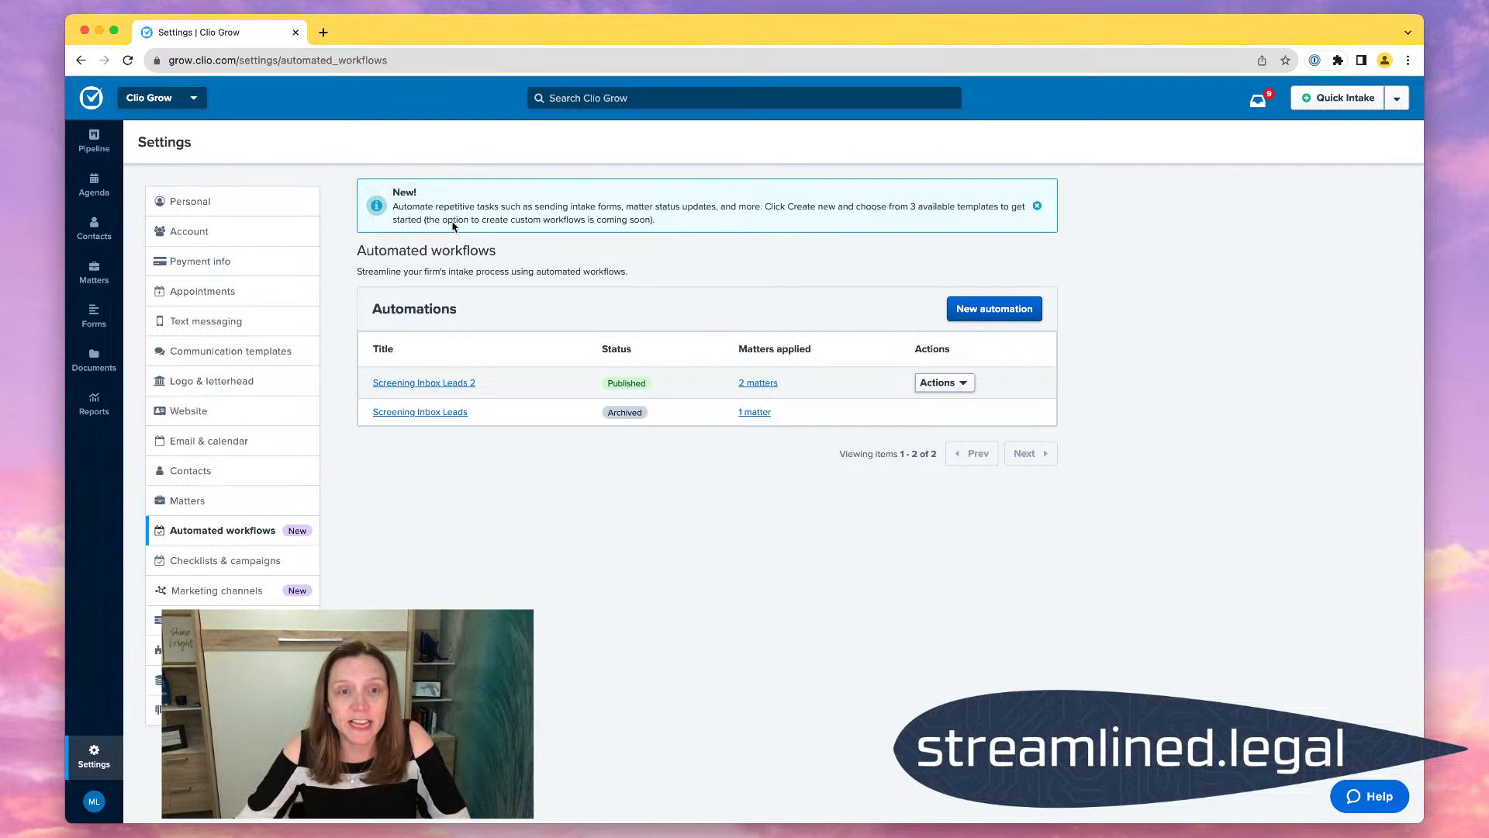
pyautogui.moveTo(429, 222); pyautogui.dragTo(649, 222)
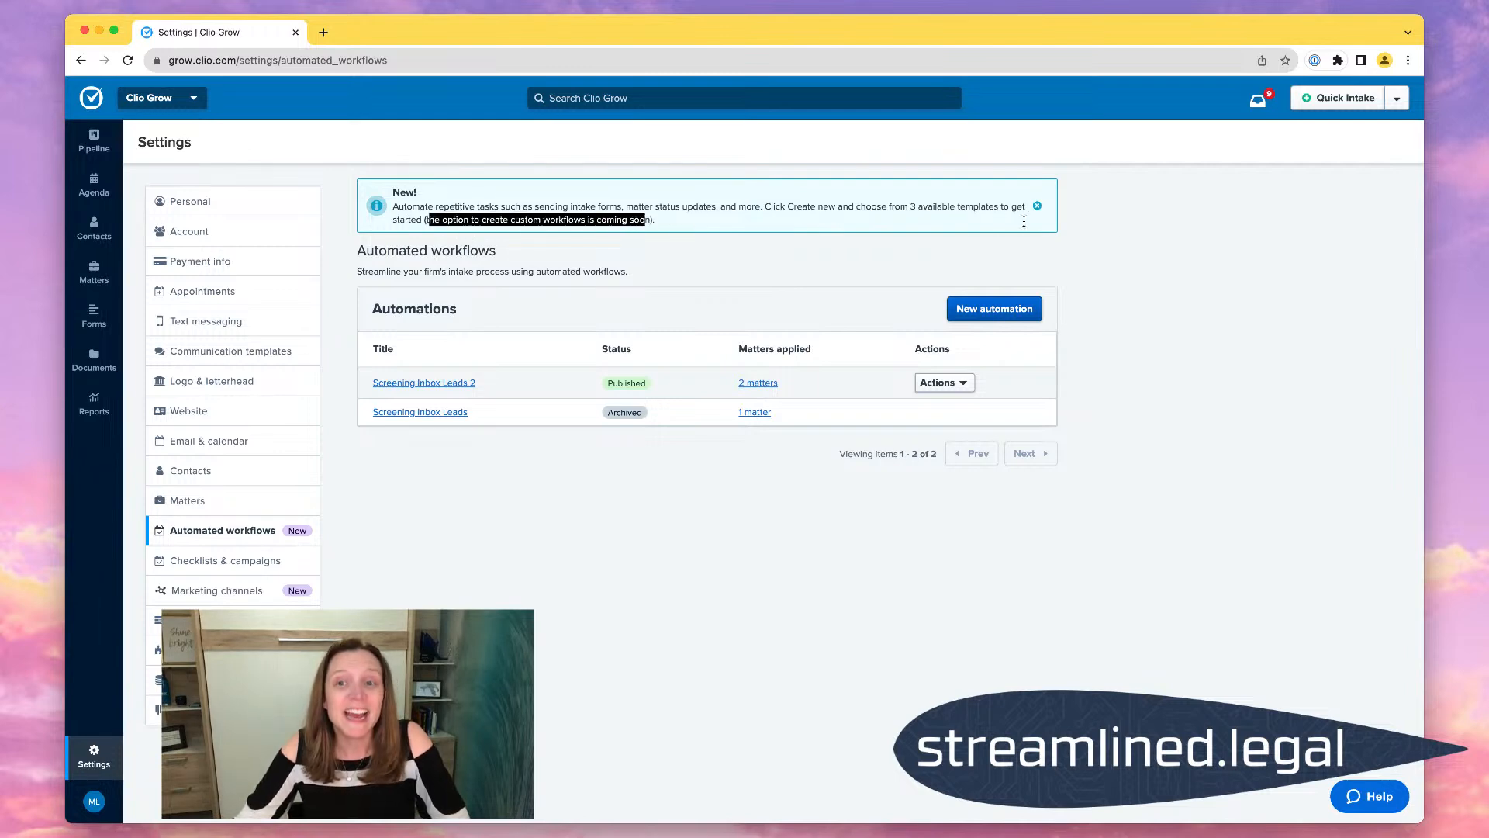
pyautogui.click(1158, 225)
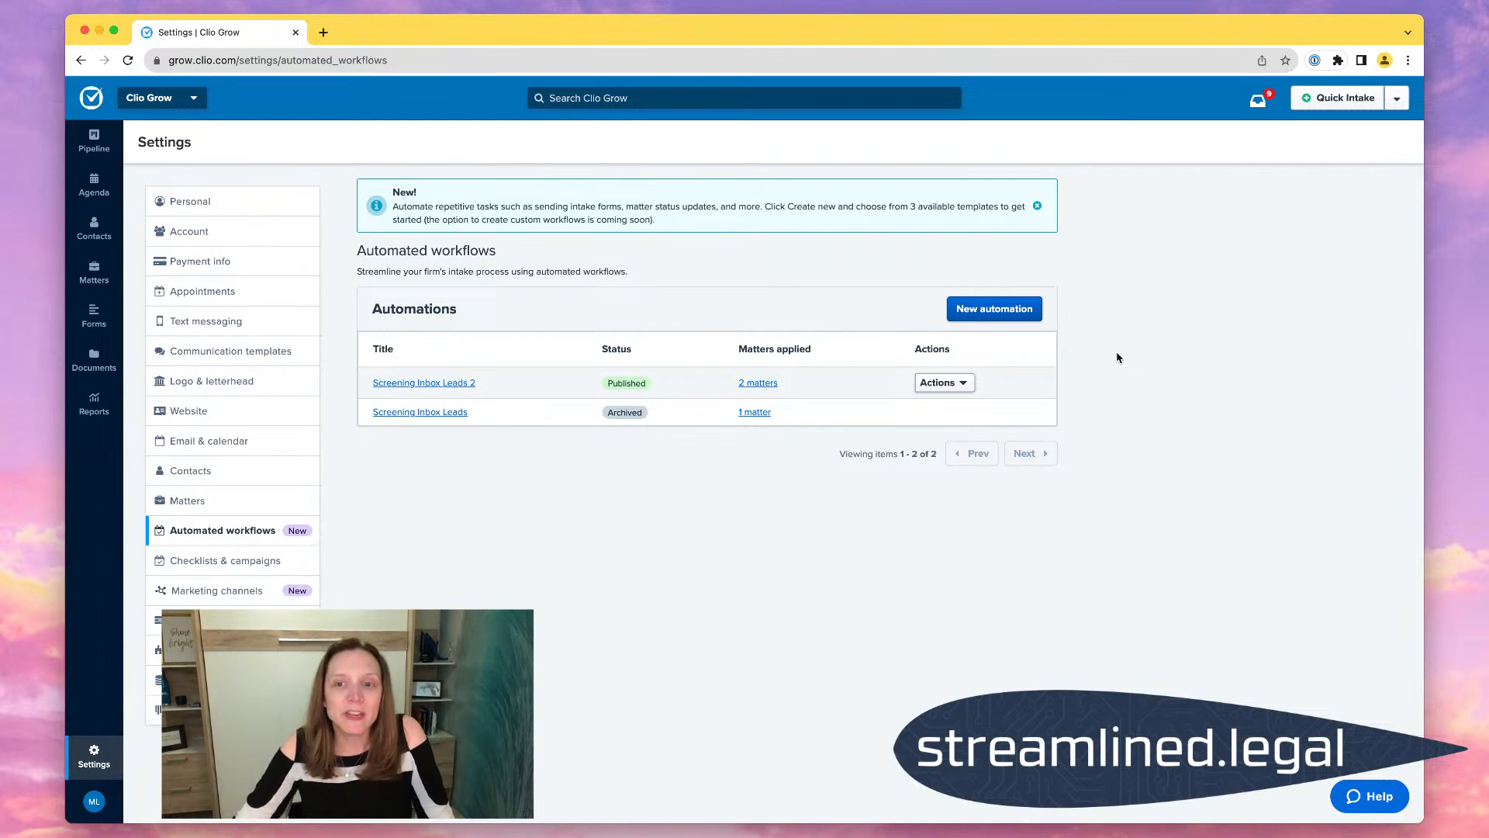
pyautogui.click(1000, 314)
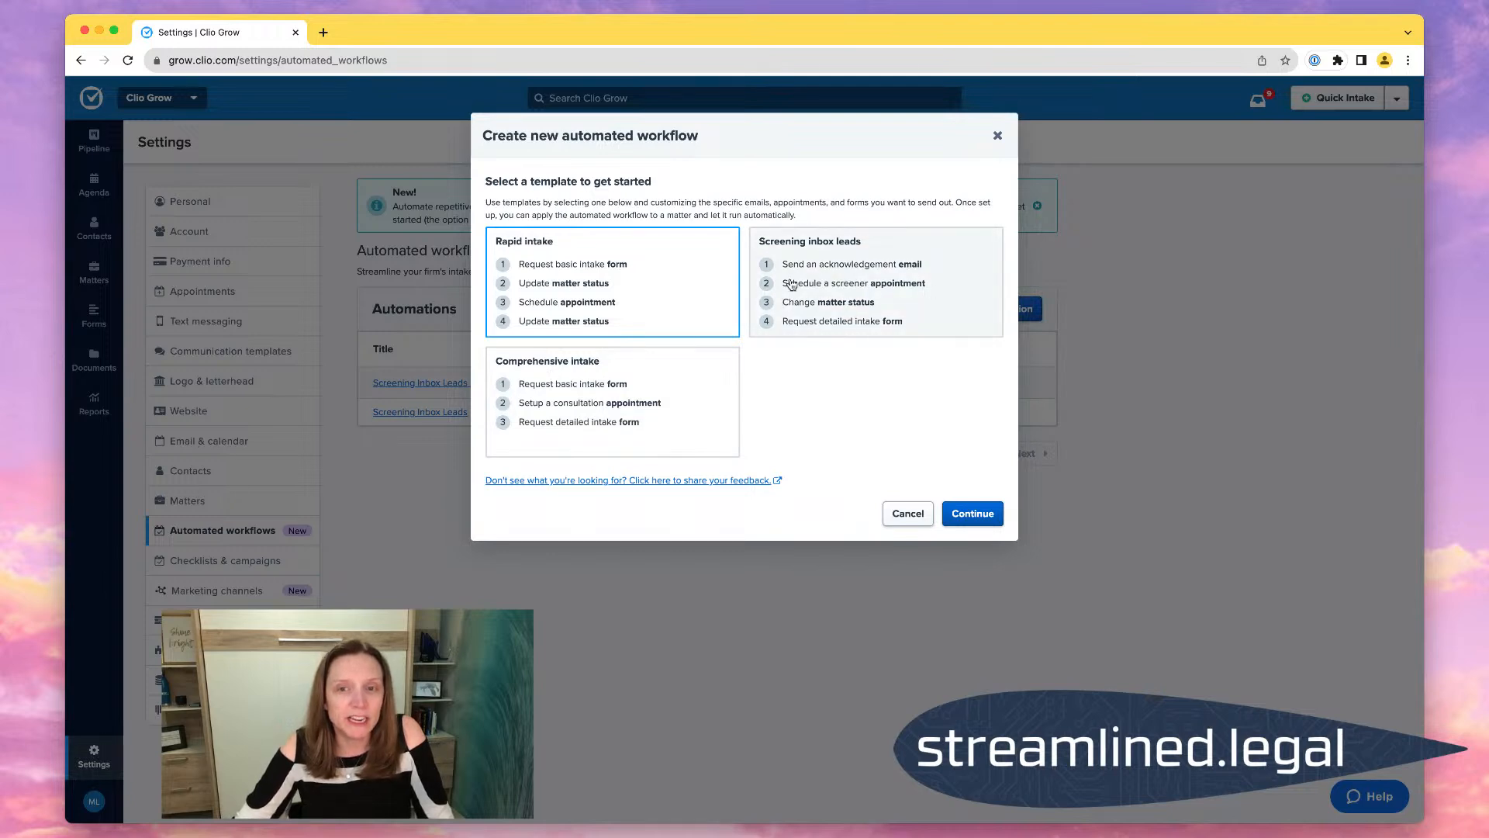
pyautogui.click(845, 285)
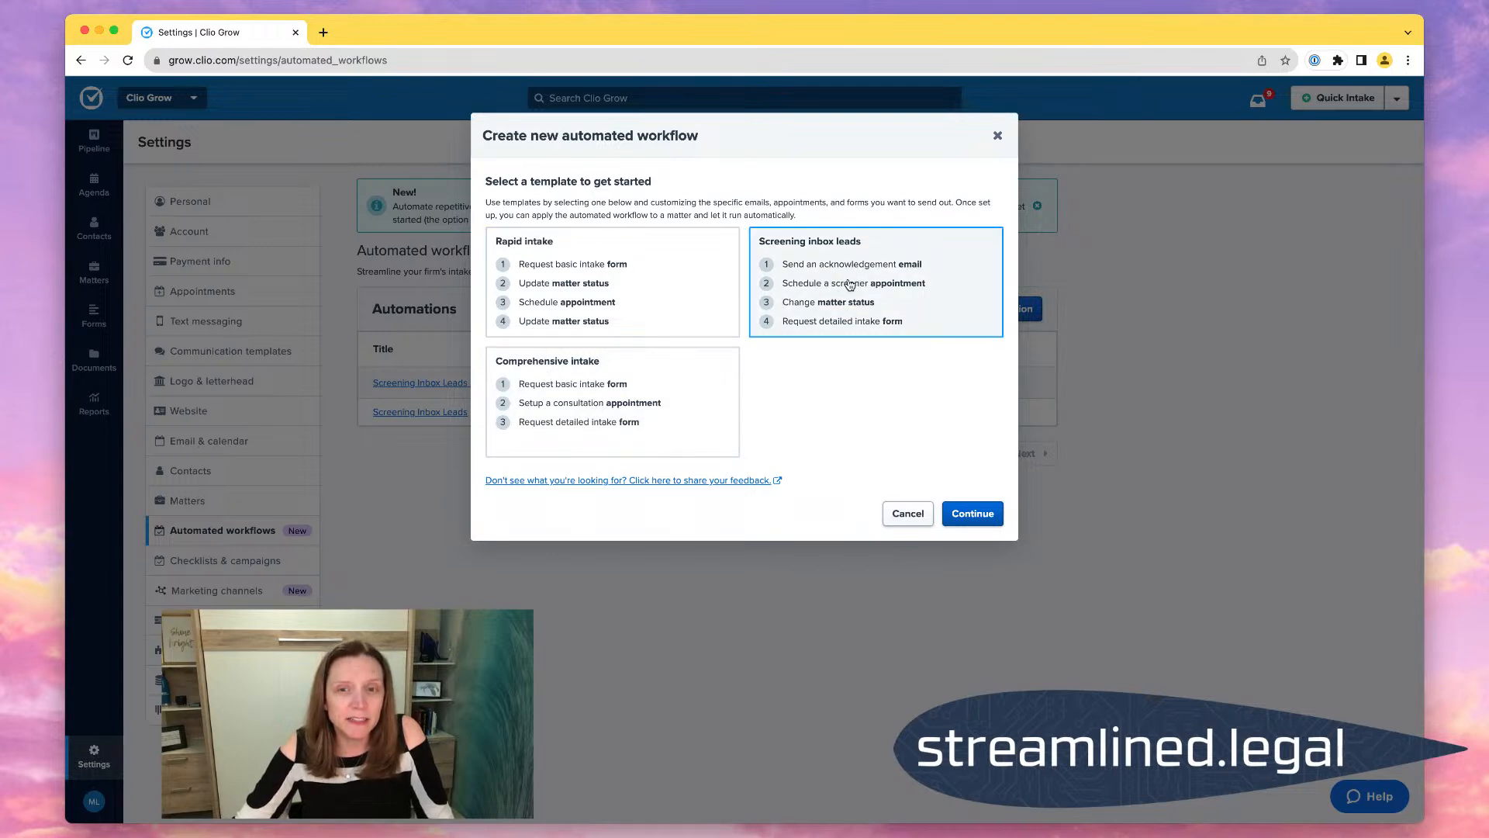
pyautogui.click(973, 513)
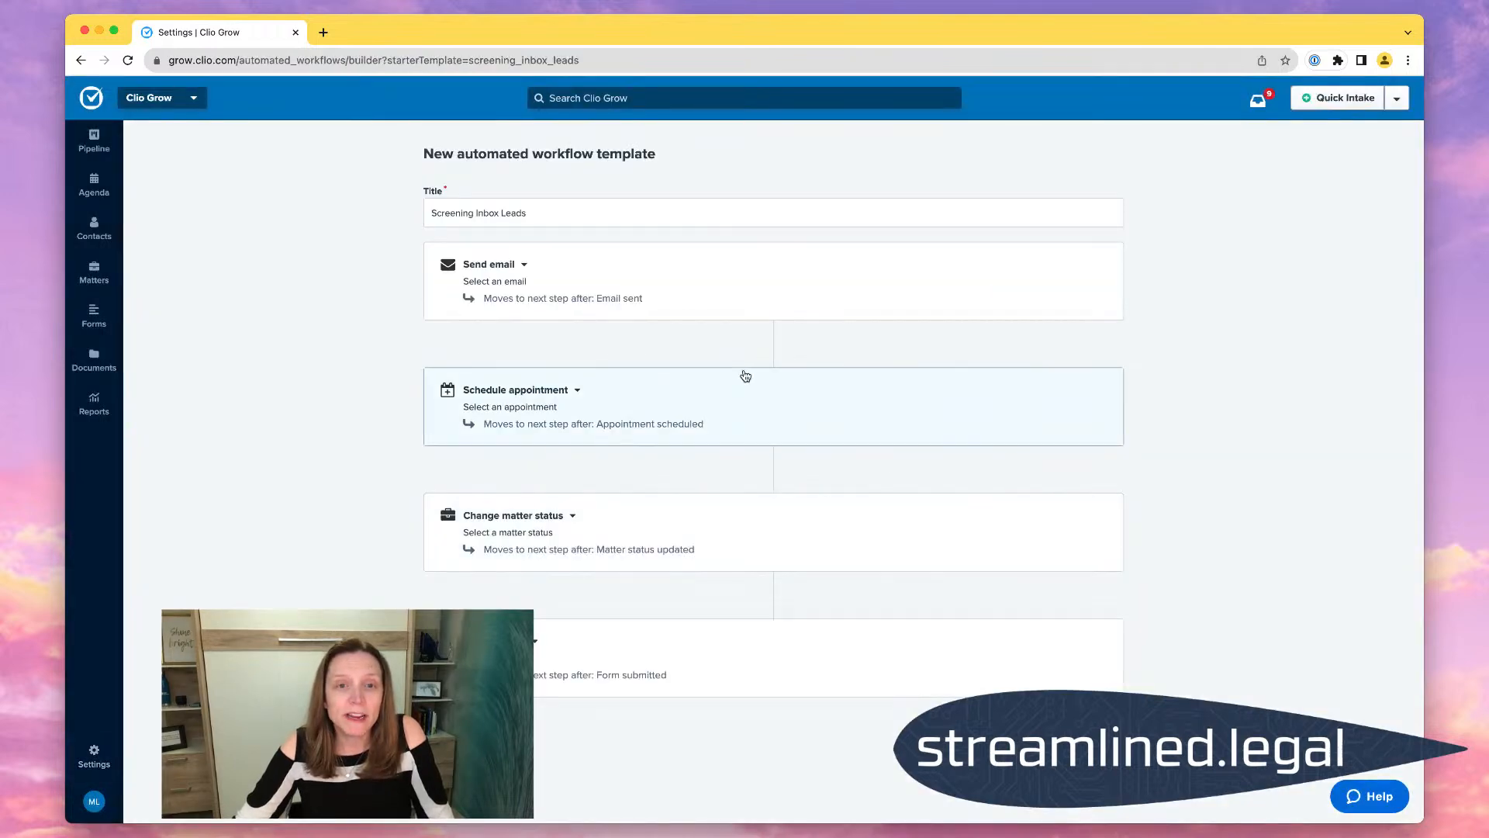
pyautogui.click(533, 217)
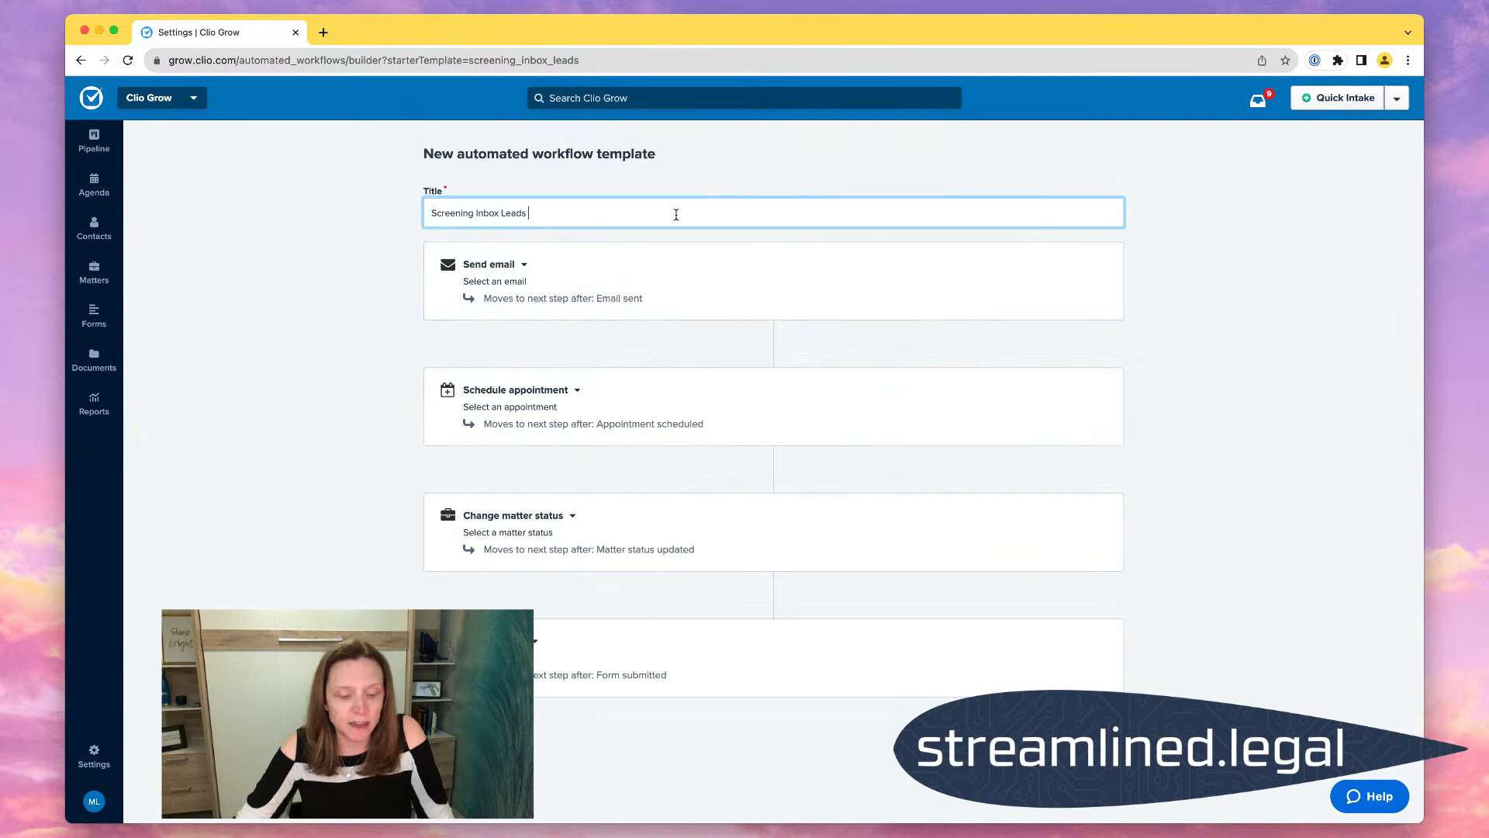
pyautogui.write('3')
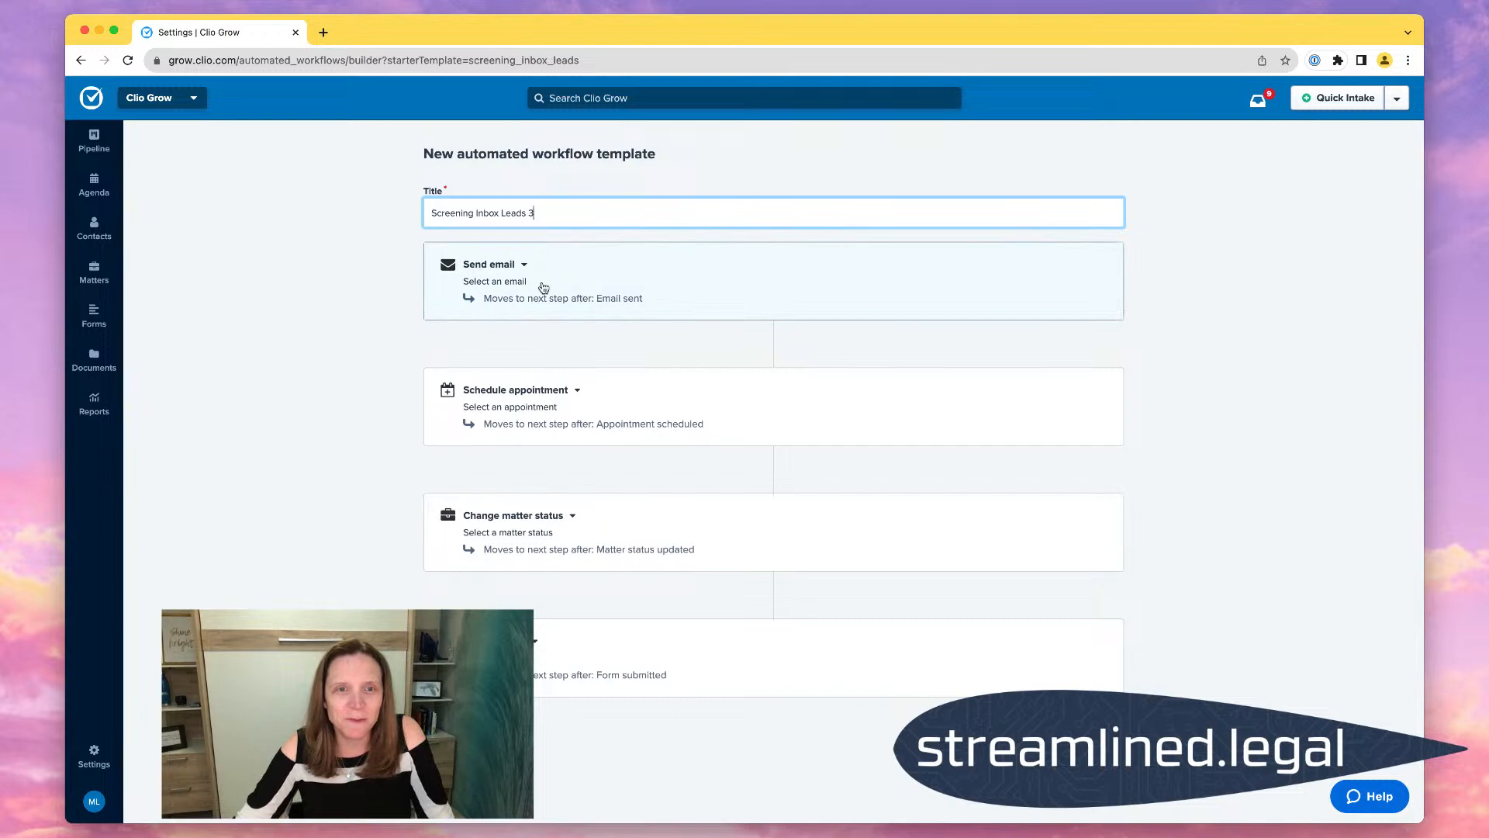
# Set the workflow's Send email step to use the Drip #1 email template and save the step.
pyautogui.click(494, 282)
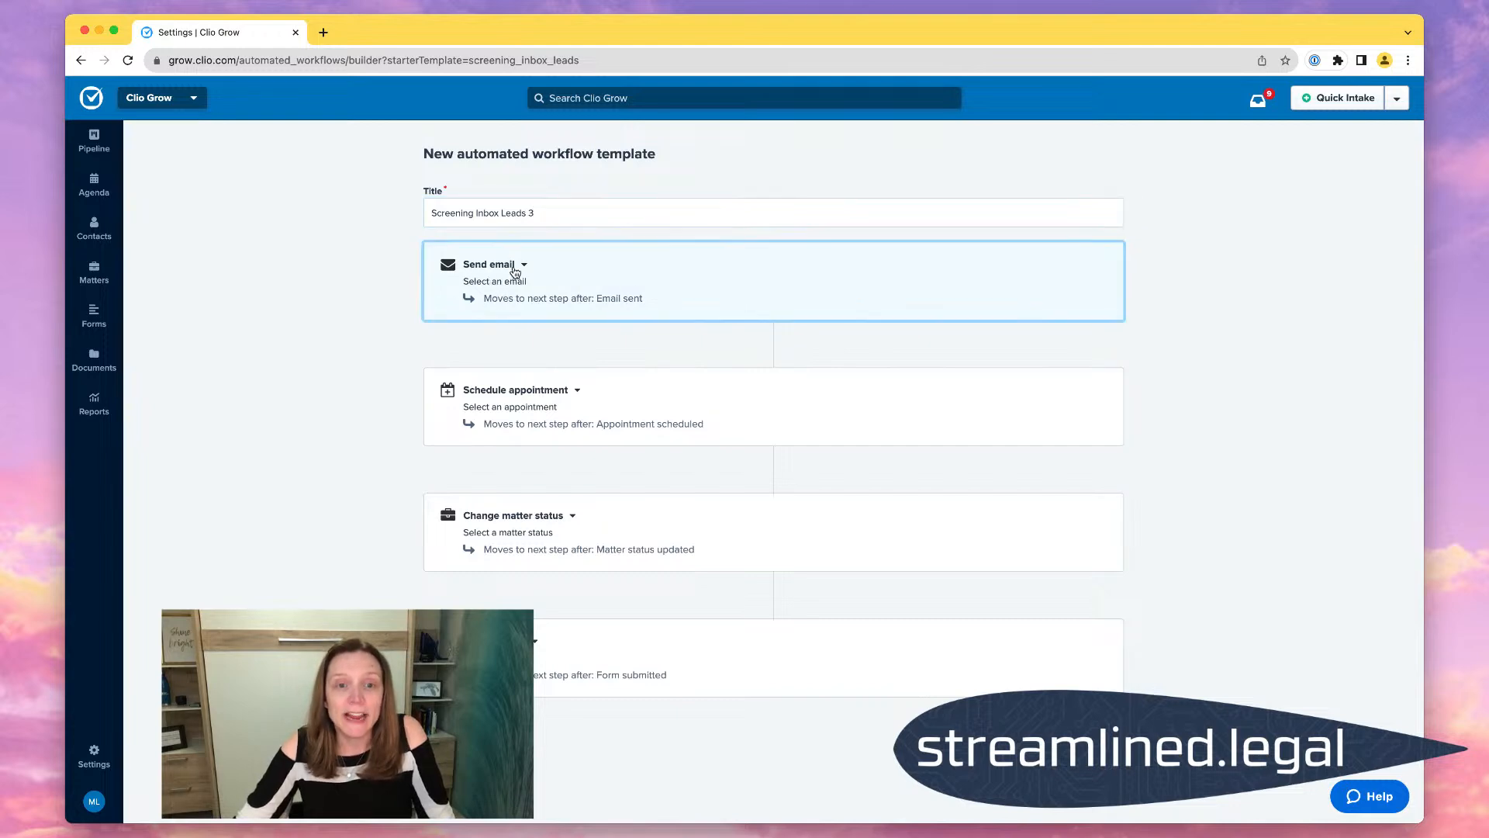
pyautogui.click(513, 269)
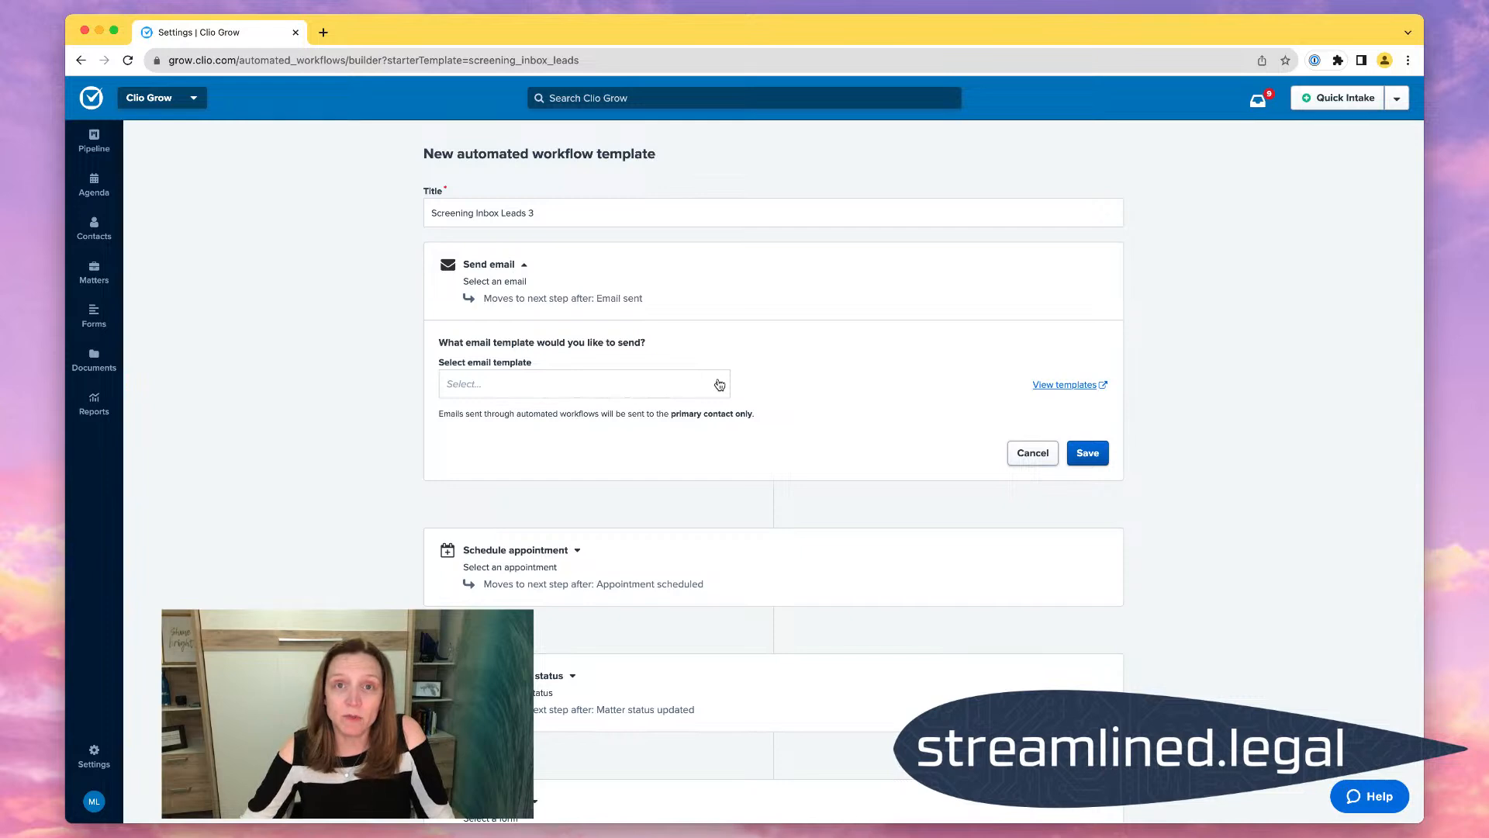
pyautogui.click(719, 384)
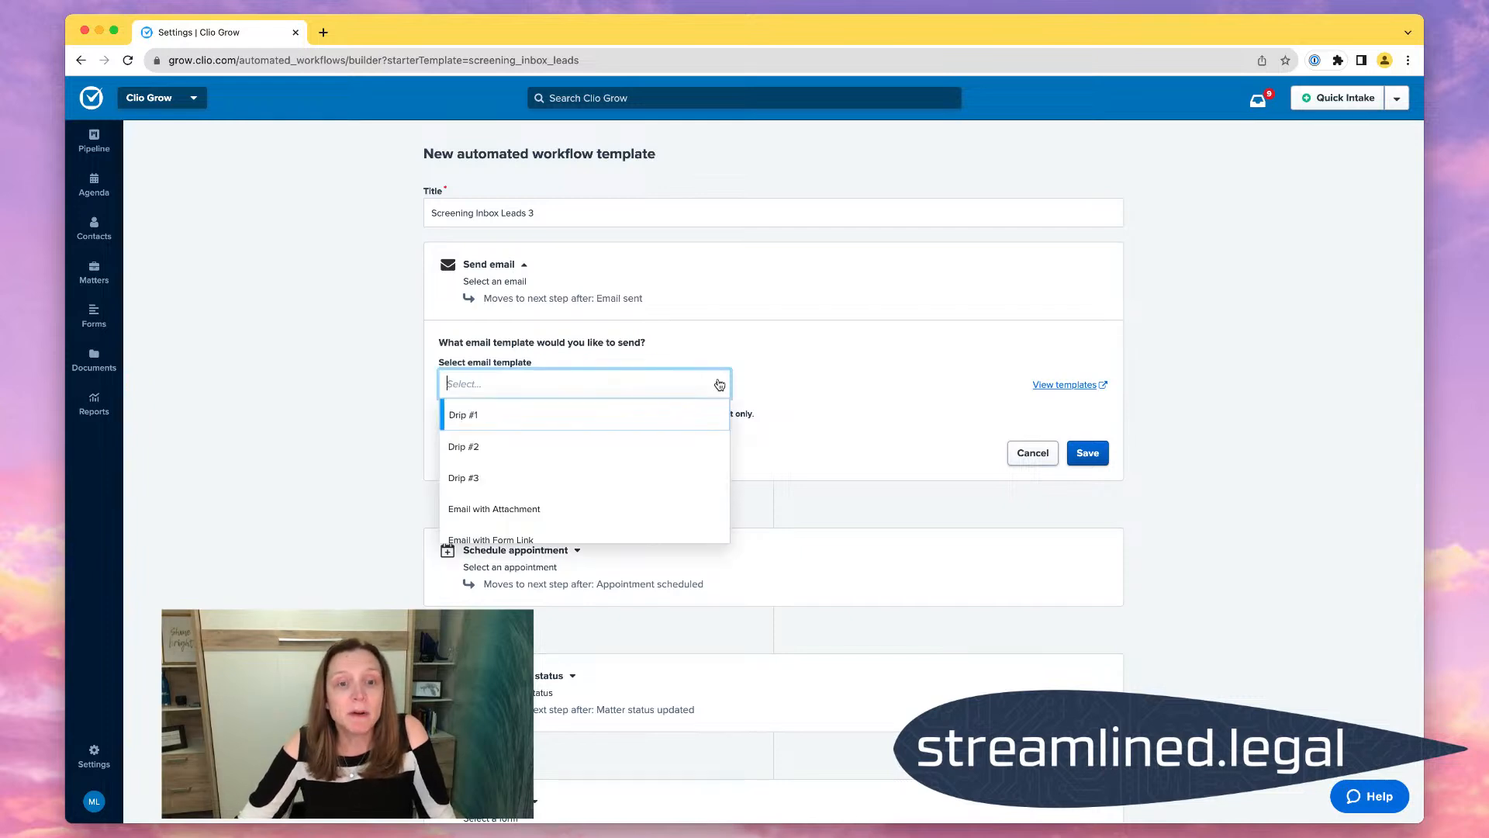
pyautogui.click(543, 429)
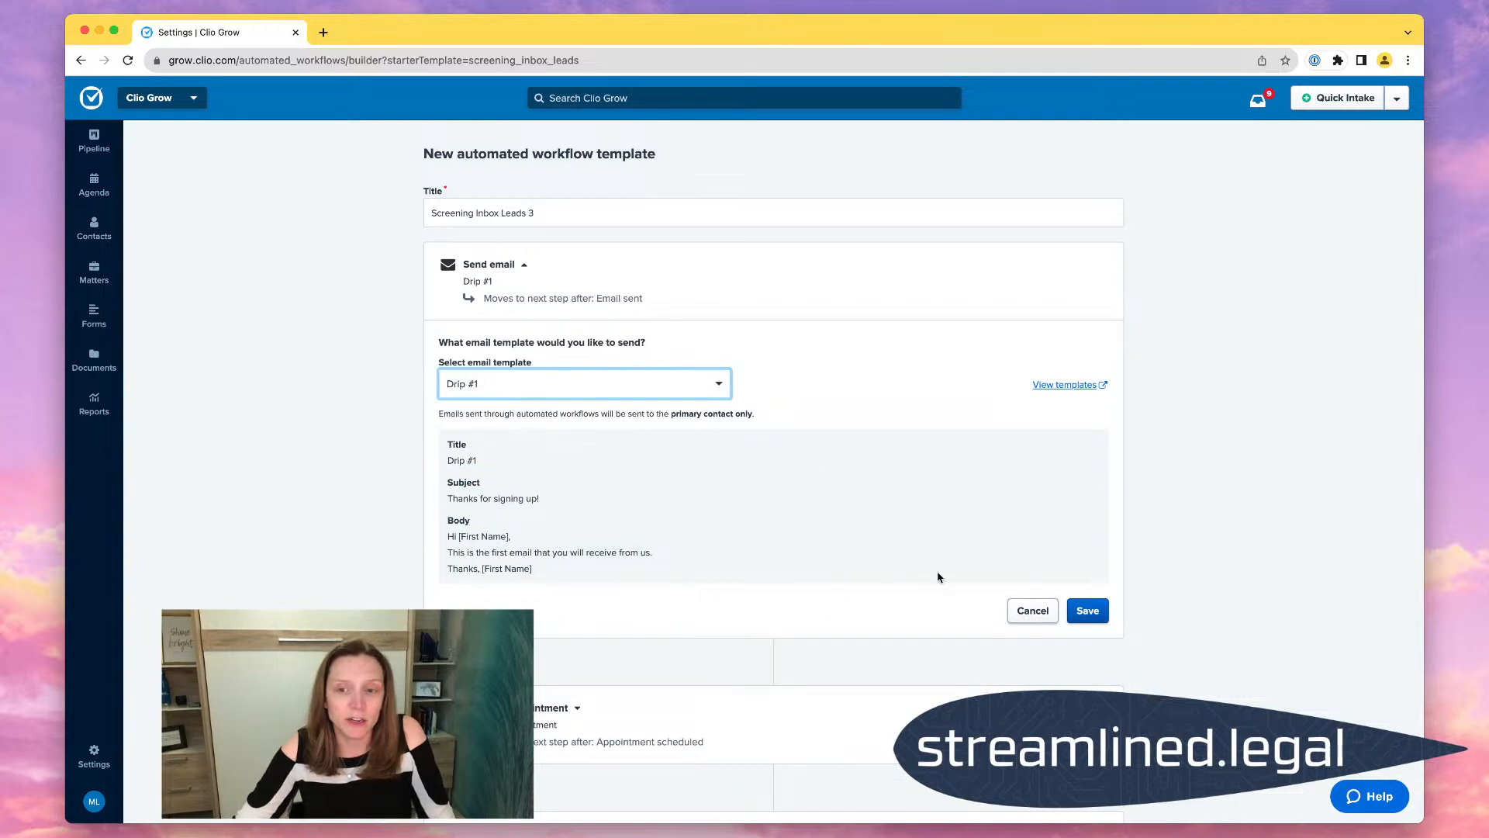
pyautogui.click(1092, 612)
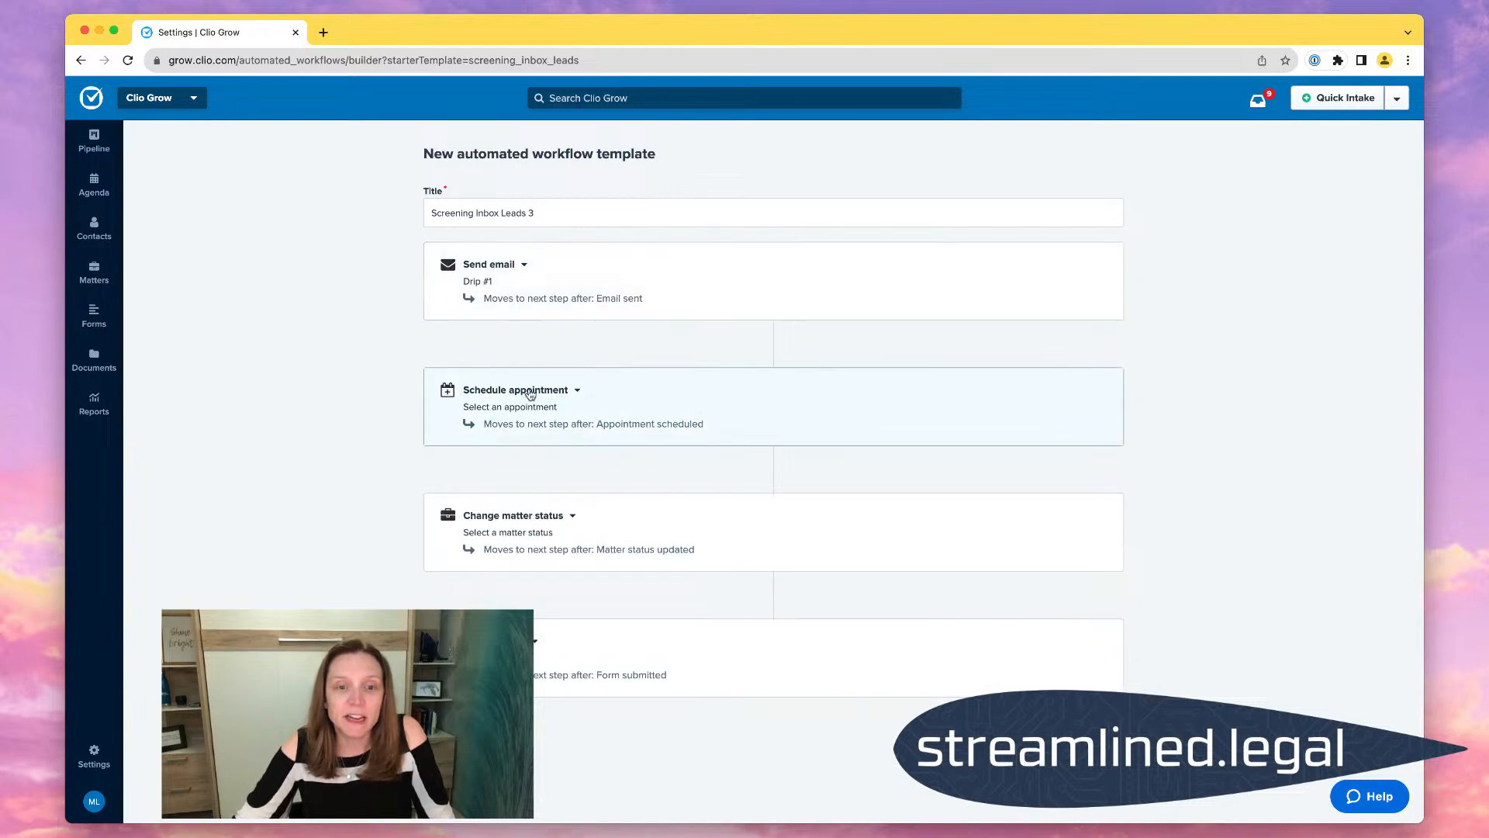
# Set the workflow's Schedule appointment step to the 60 minute consultation and save the step.
pyautogui.click(574, 411)
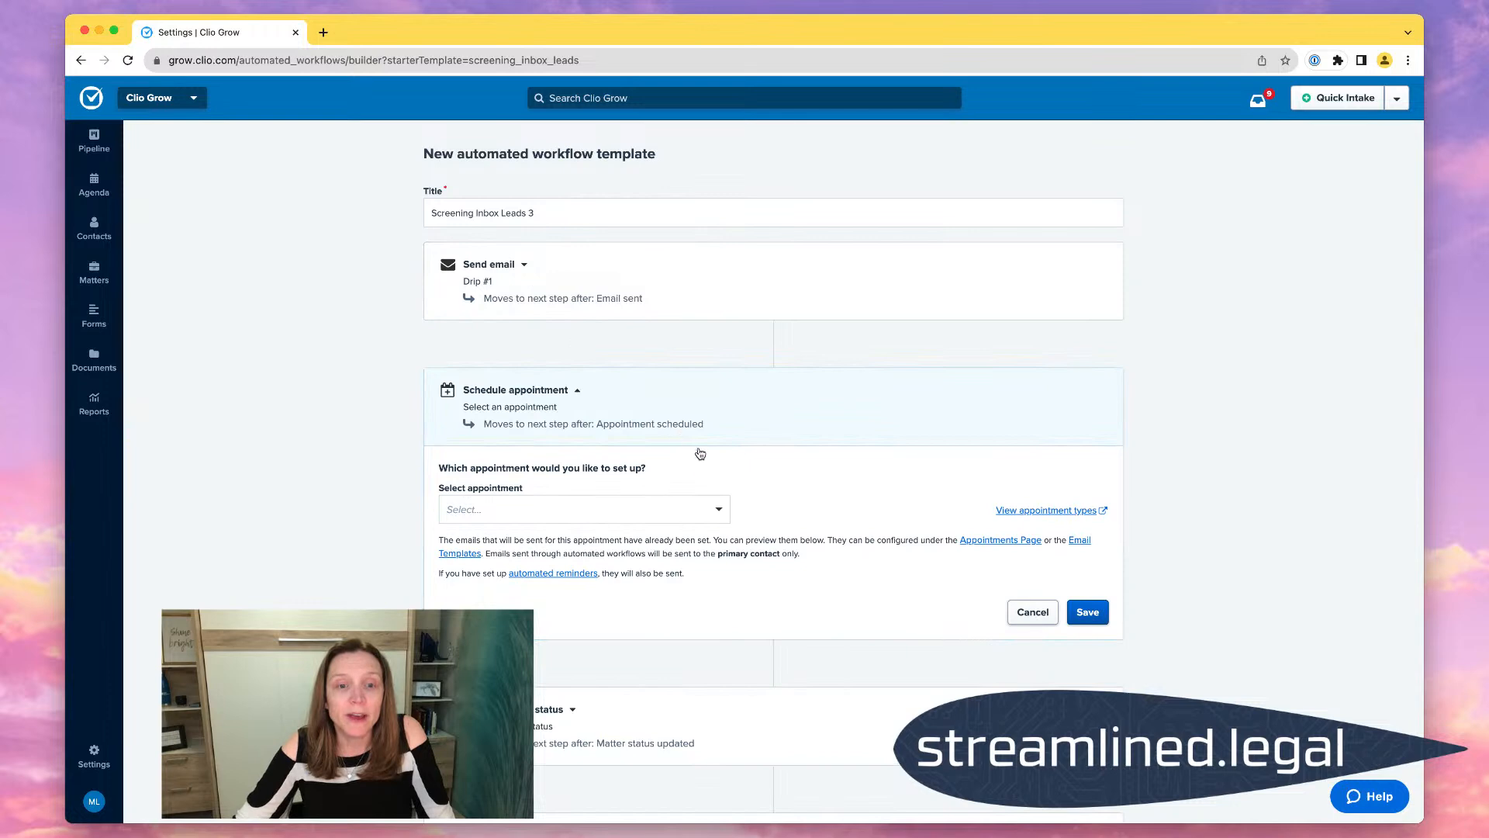
pyautogui.click(714, 508)
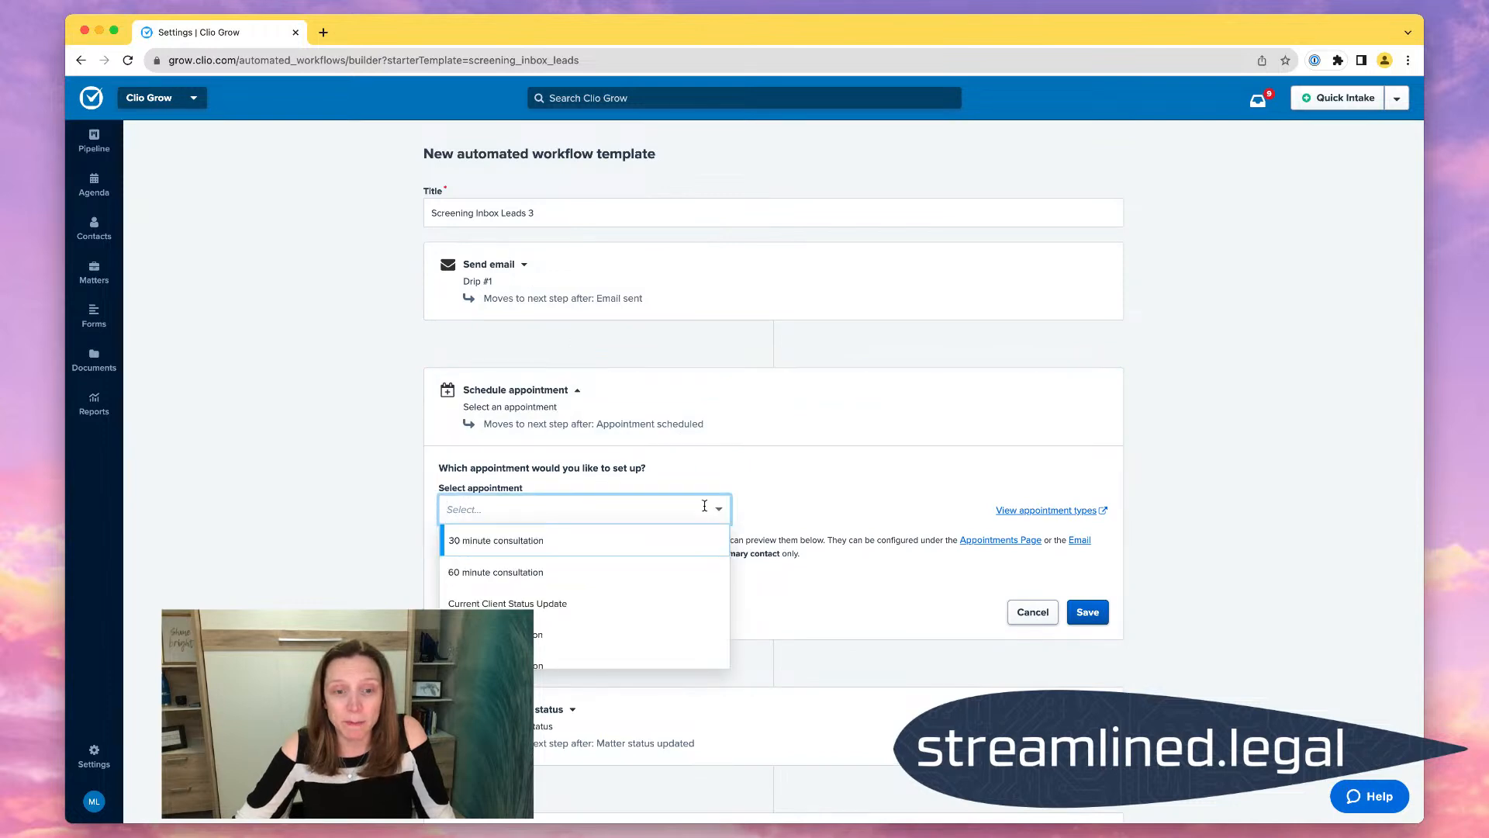
pyautogui.click(600, 574)
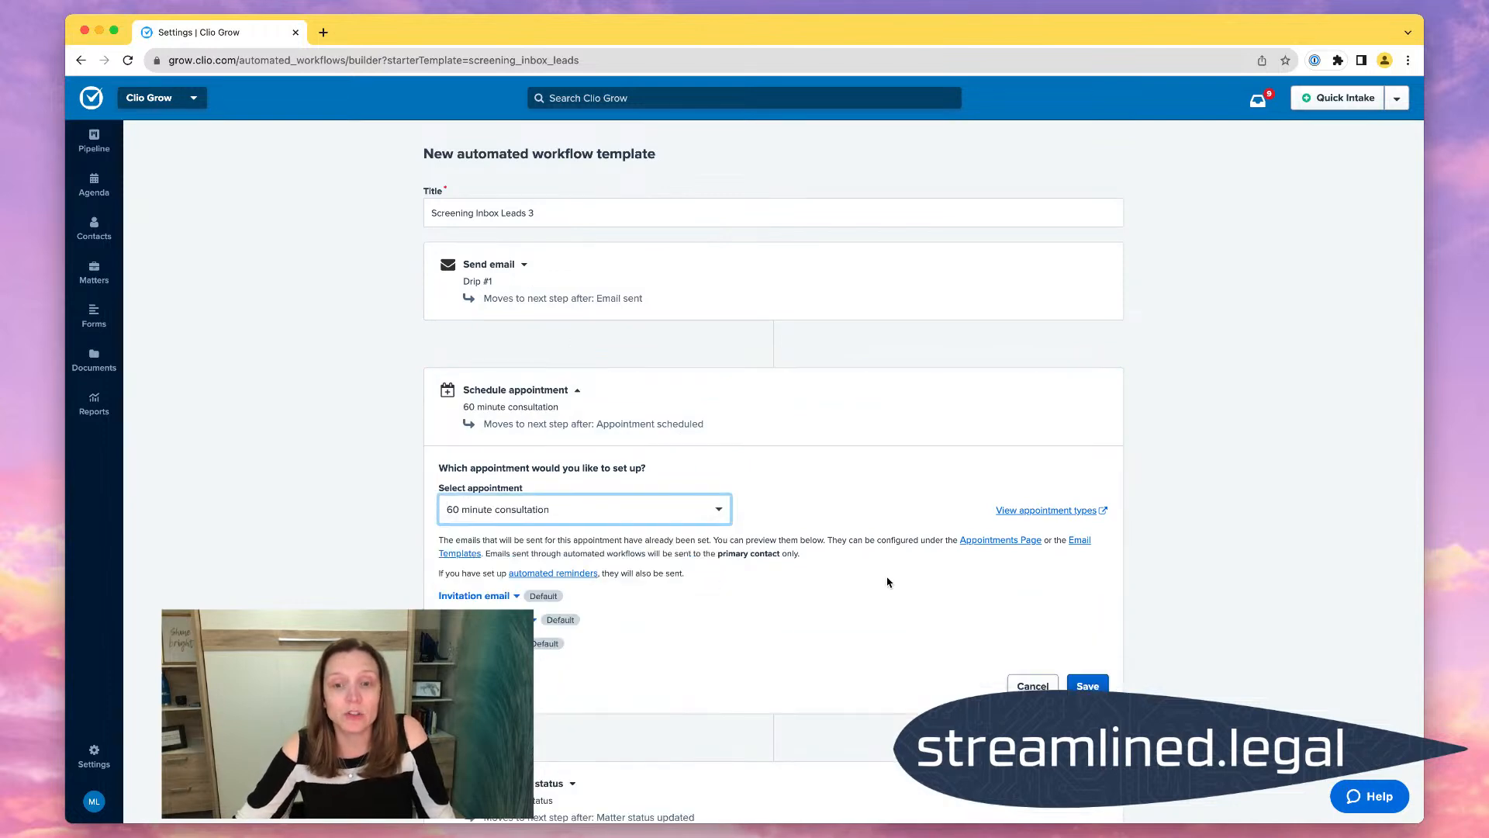
pyautogui.scroll(-1, 889, 583)
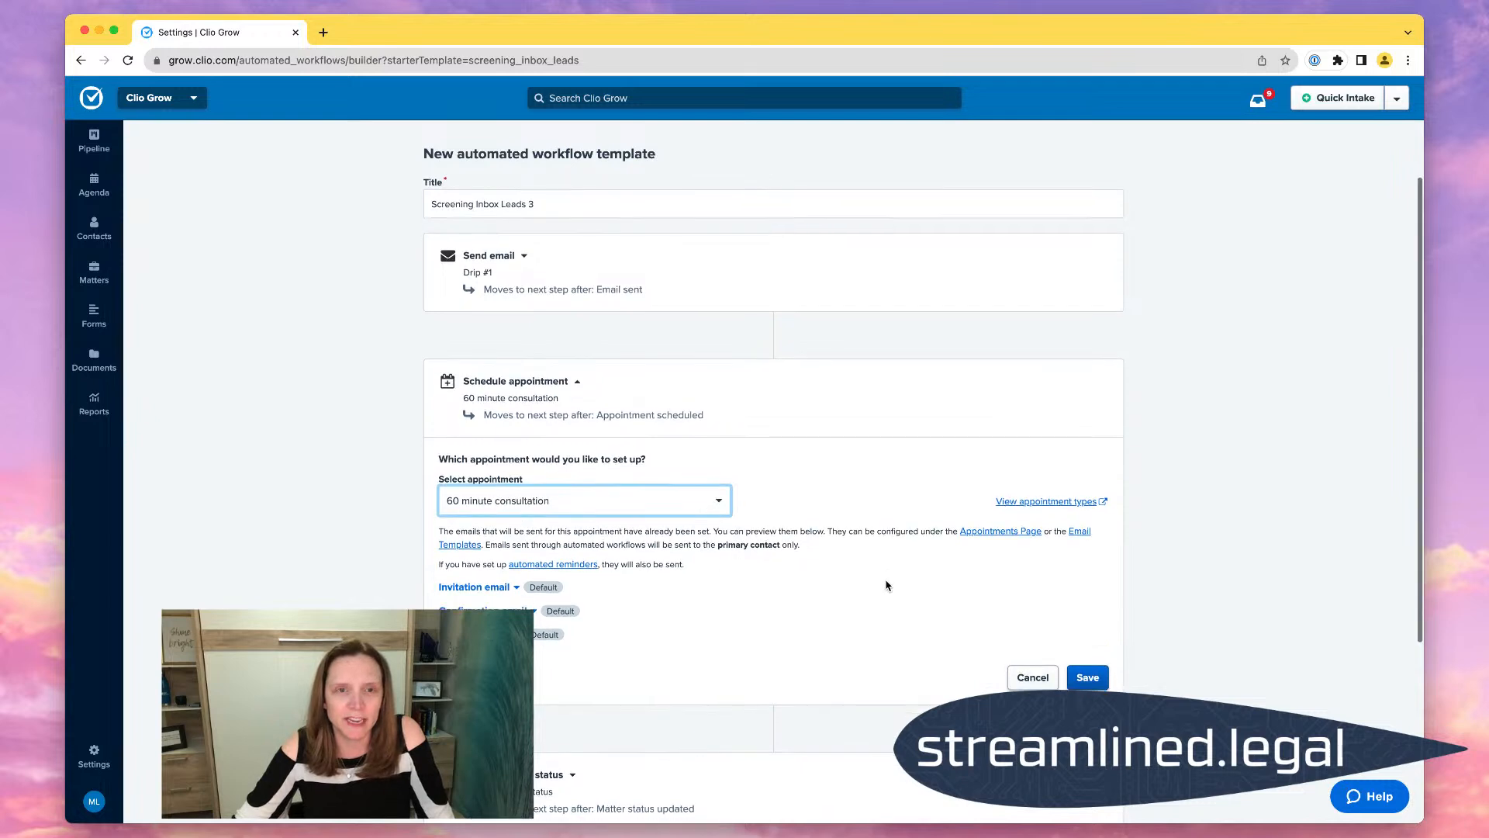
pyautogui.scroll(-3, 887, 586)
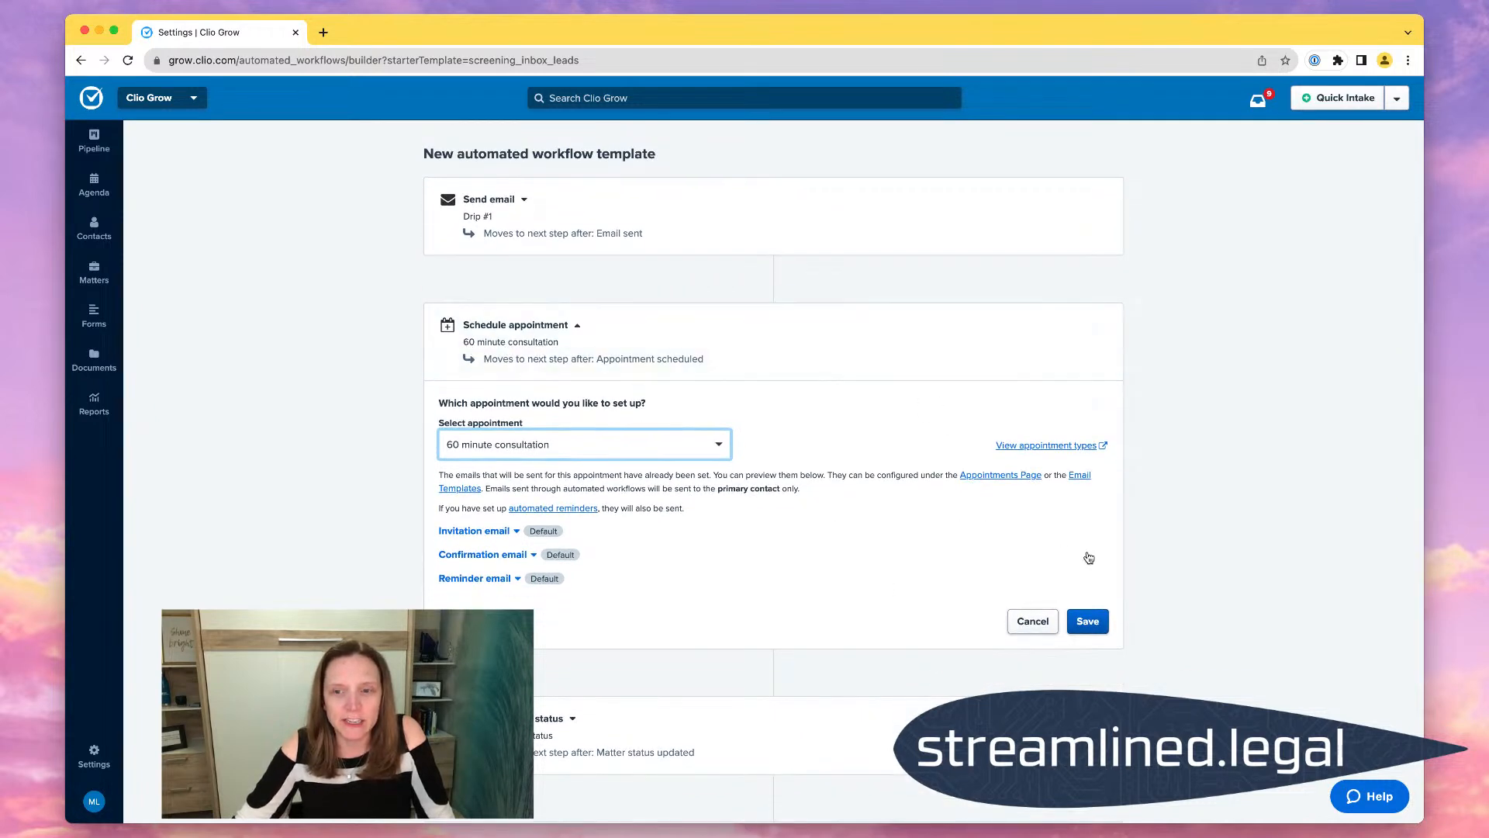
pyautogui.click(1094, 626)
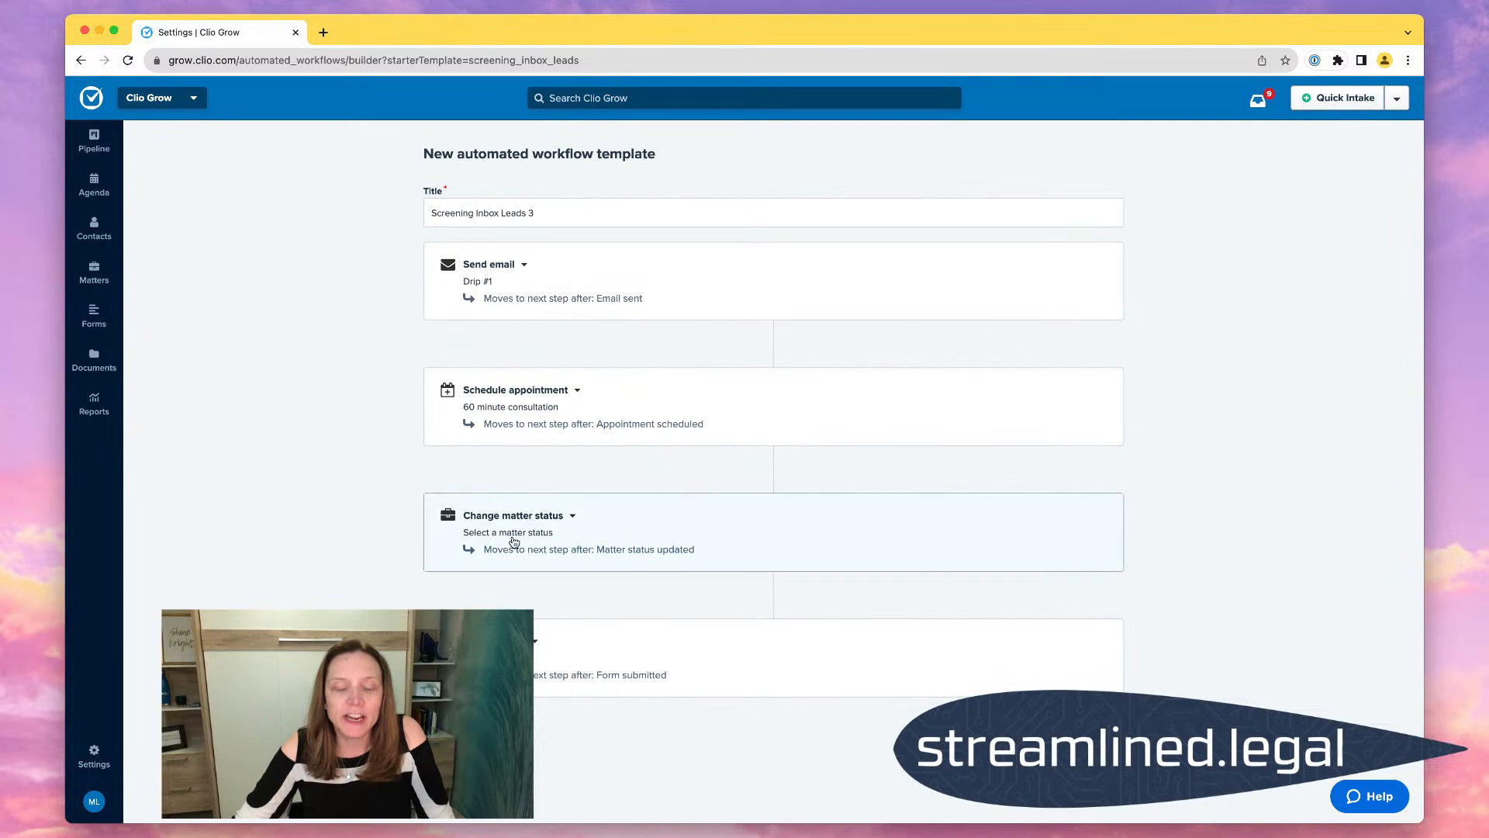
# Set the workflow's Change matter status step to Consult Scheduled and save the step.
pyautogui.click(701, 535)
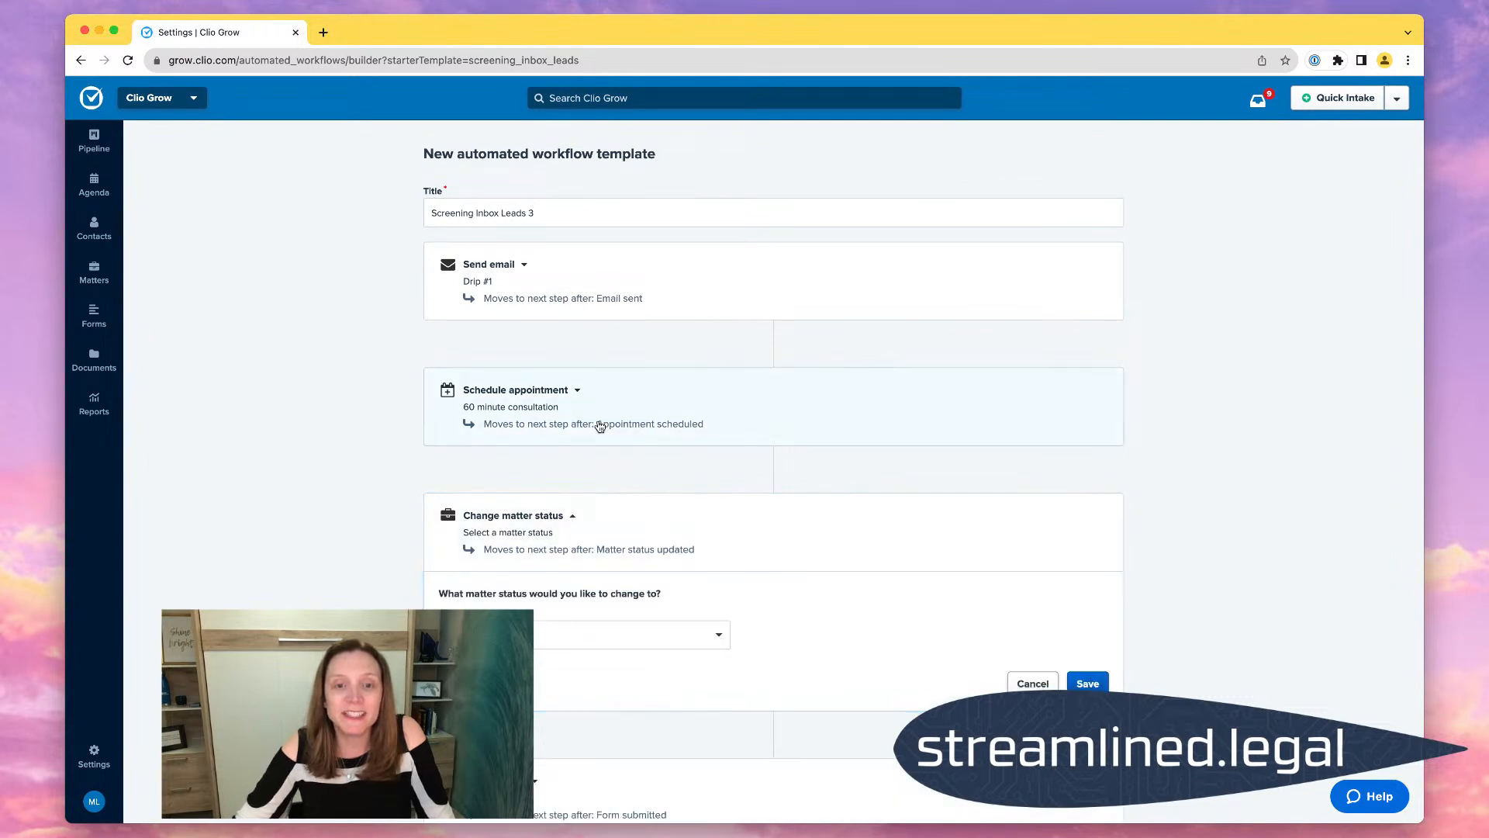
pyautogui.scroll(-1, 782, 575)
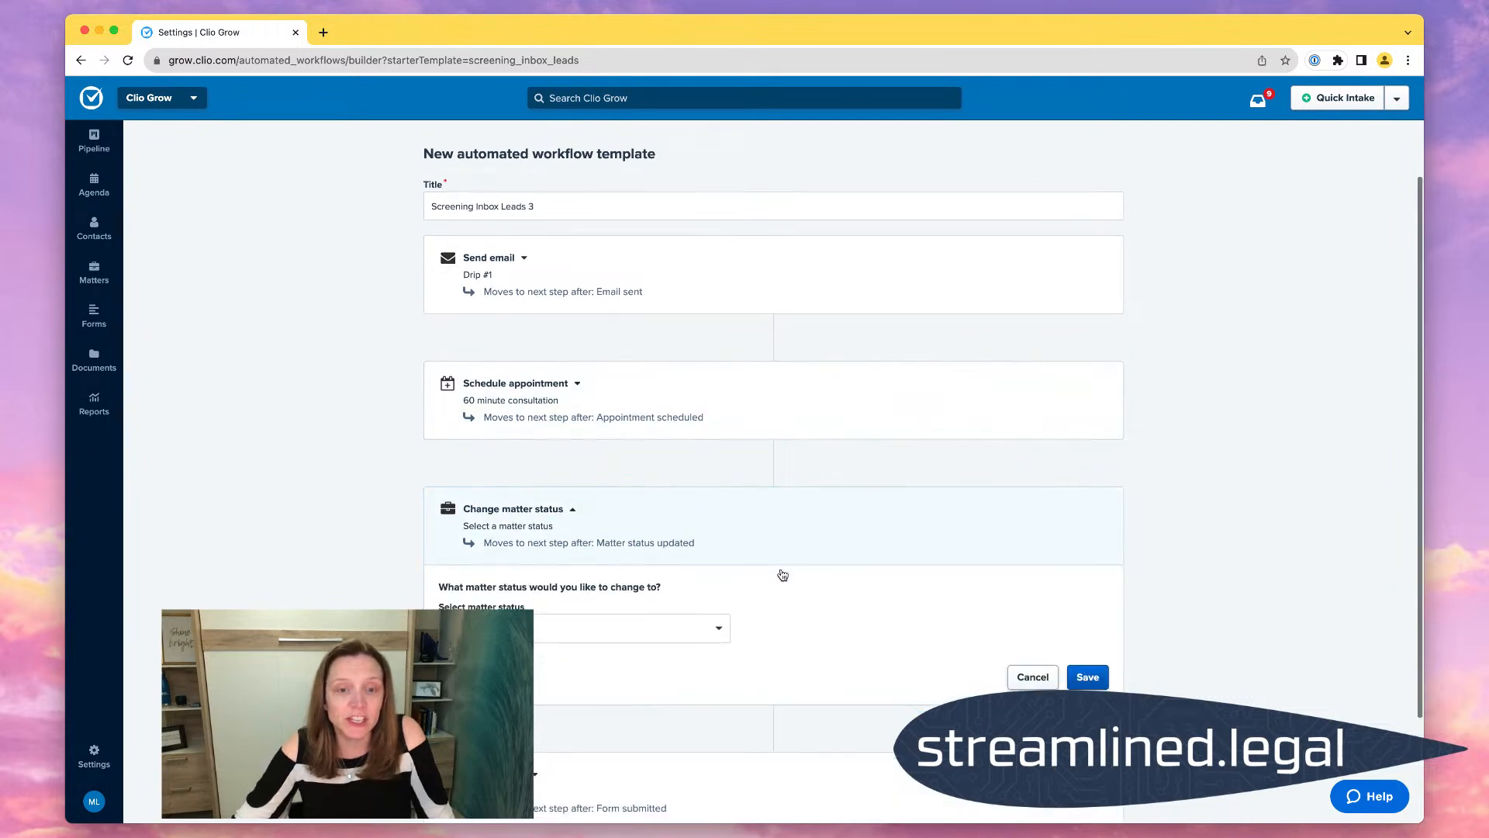
pyautogui.scroll(-1, 782, 575)
pyautogui.click(570, 577)
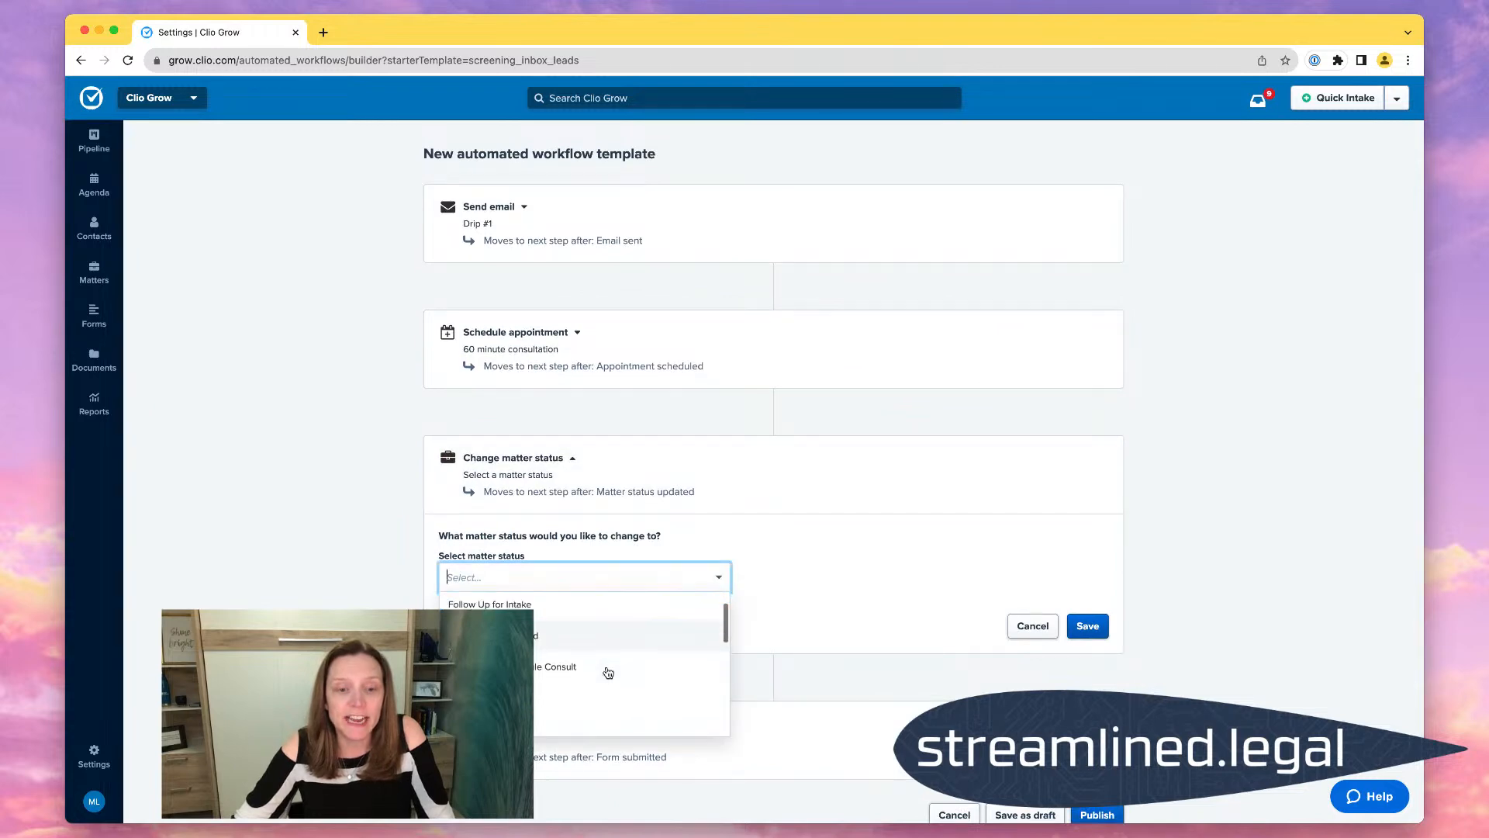
pyautogui.click(548, 656)
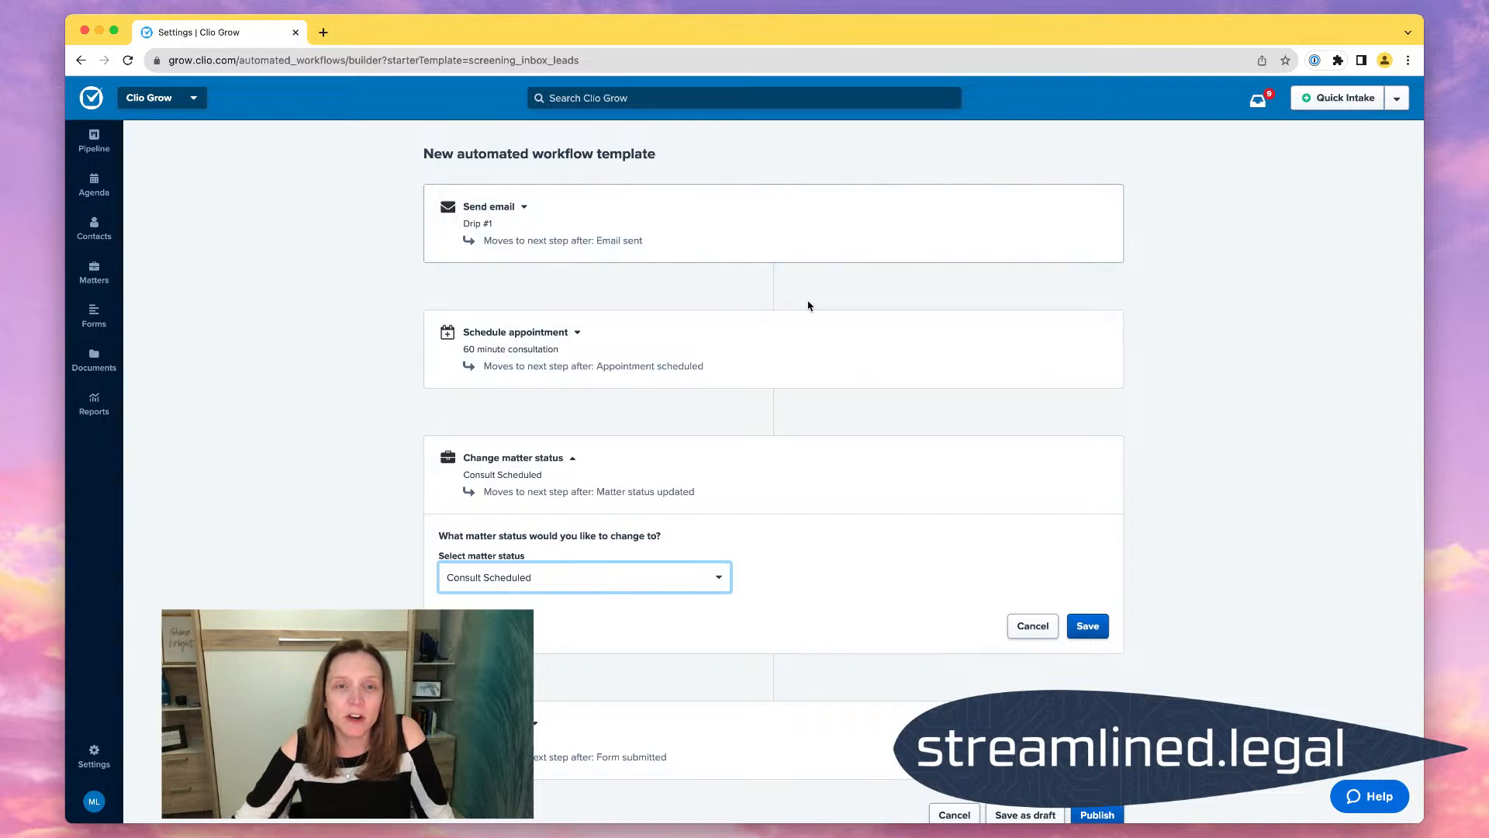
pyautogui.click(1094, 627)
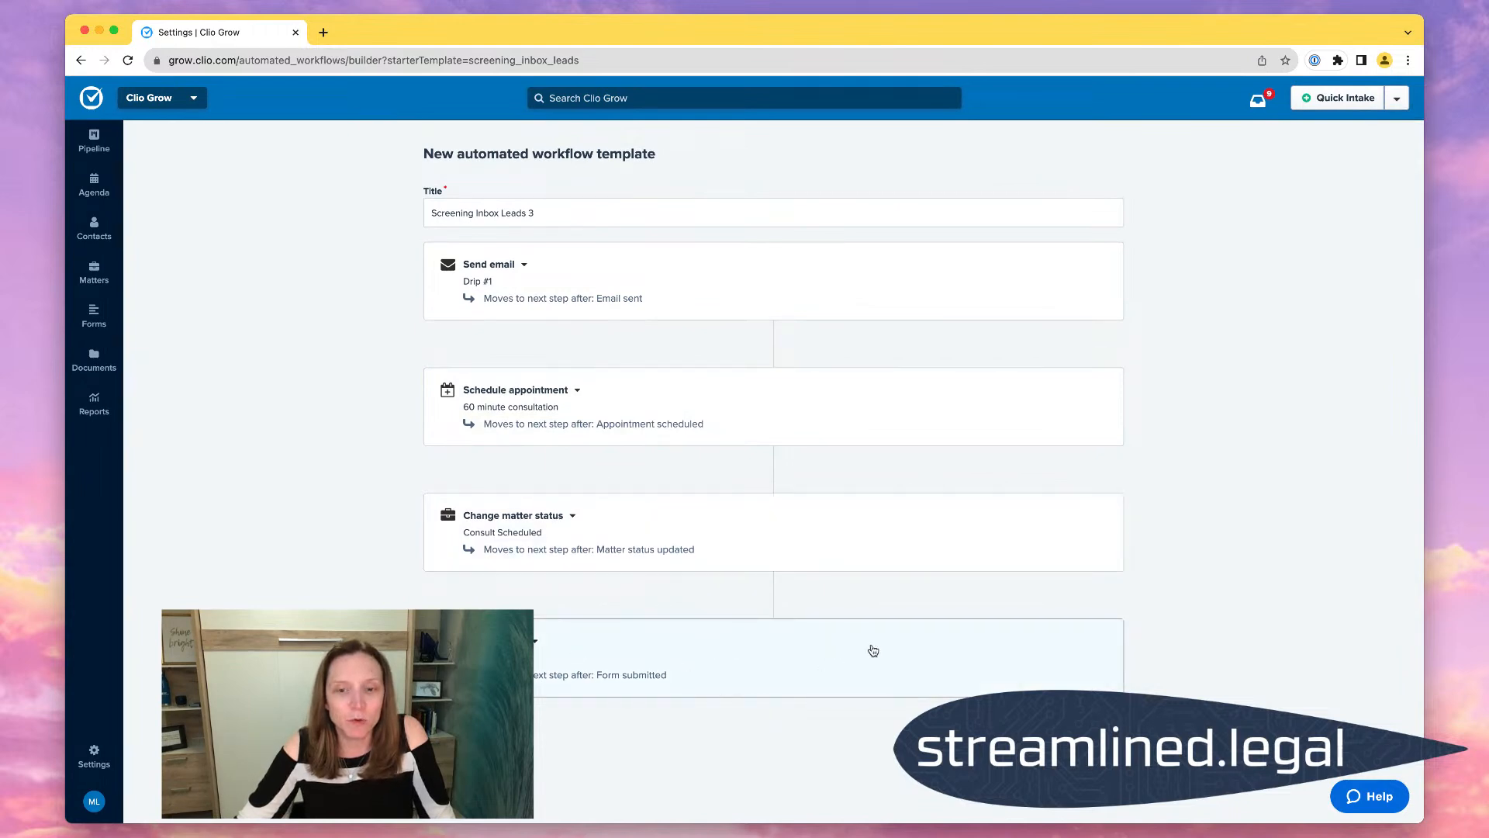
# Choose DEMO - PNC's PreConsult Form (Probate) for the Request form step, save it, and publish the workflow.
pyautogui.click(916, 650)
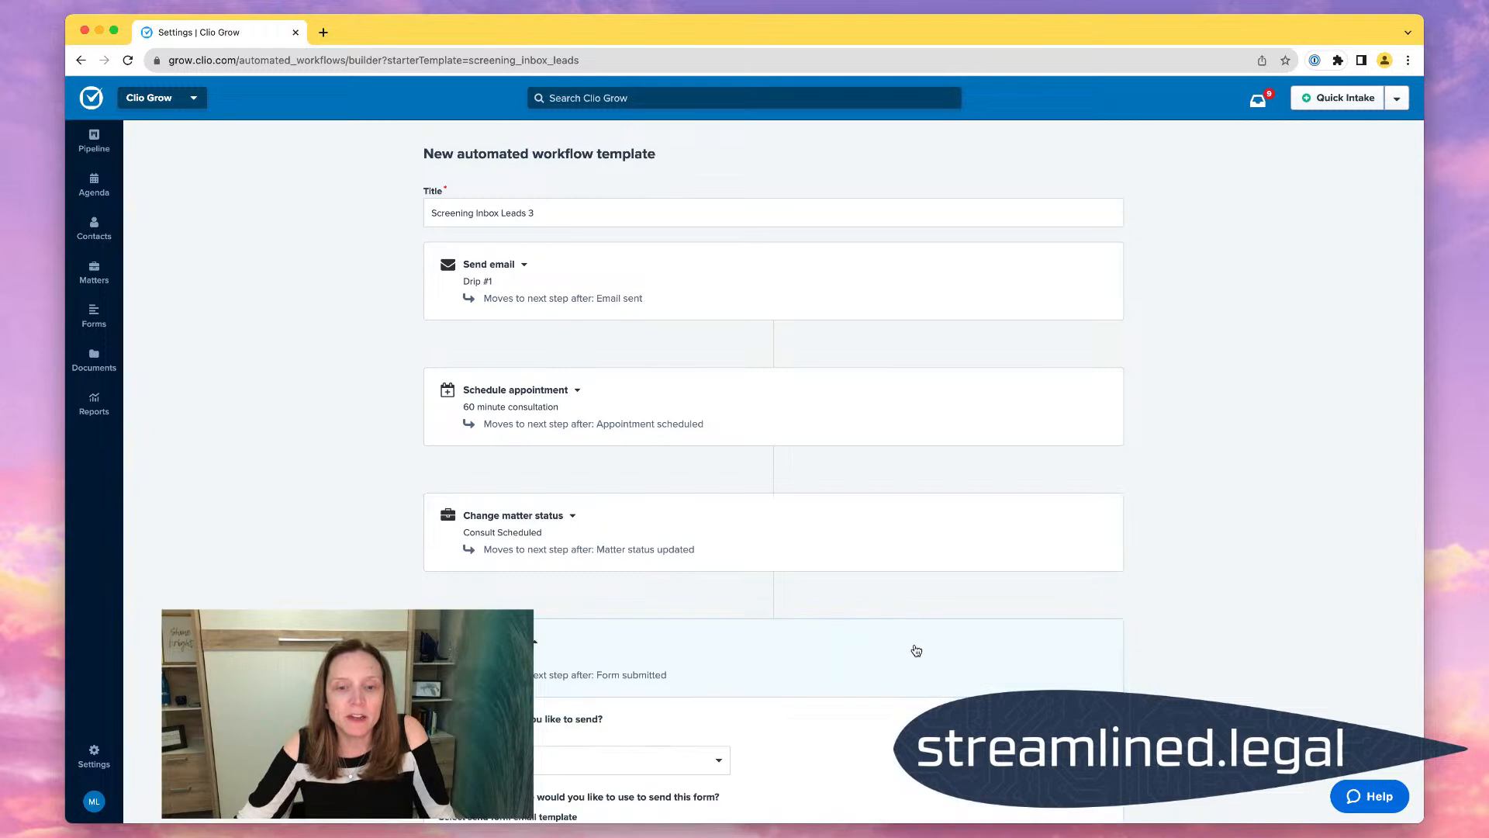
pyautogui.click(683, 543)
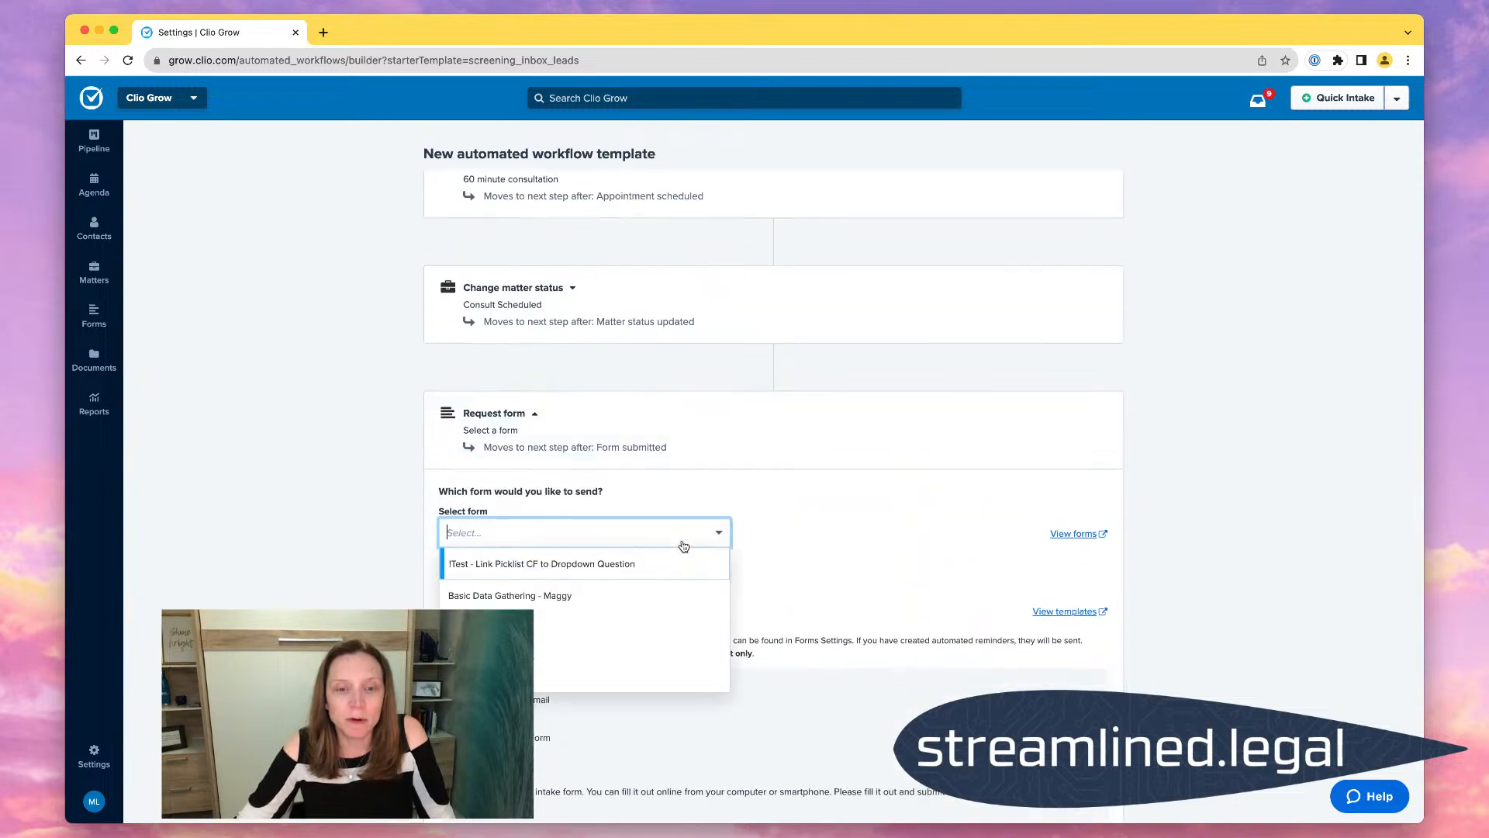
pyautogui.scroll(-2, 620, 613)
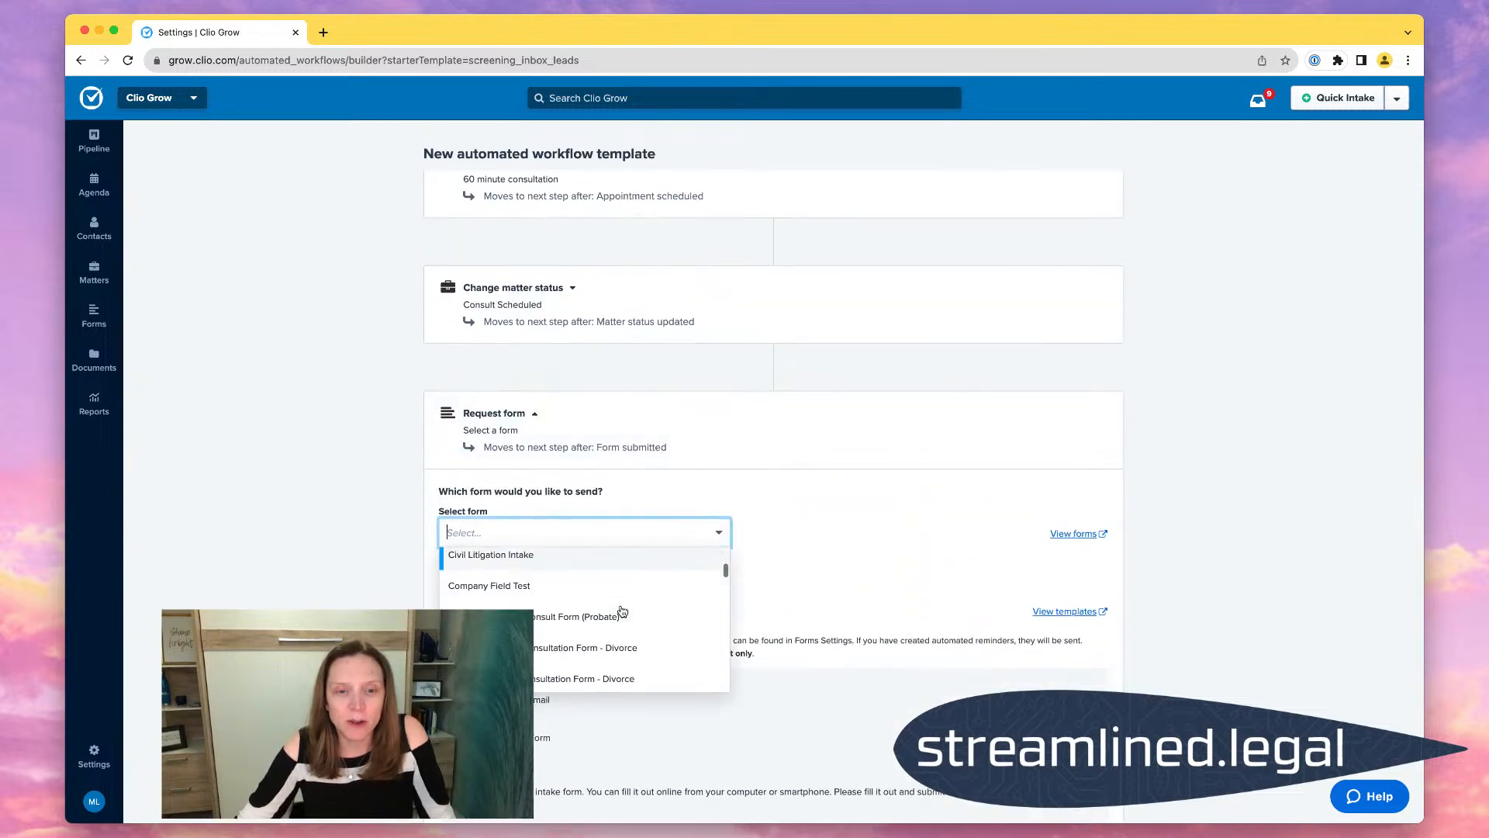
pyautogui.click(585, 617)
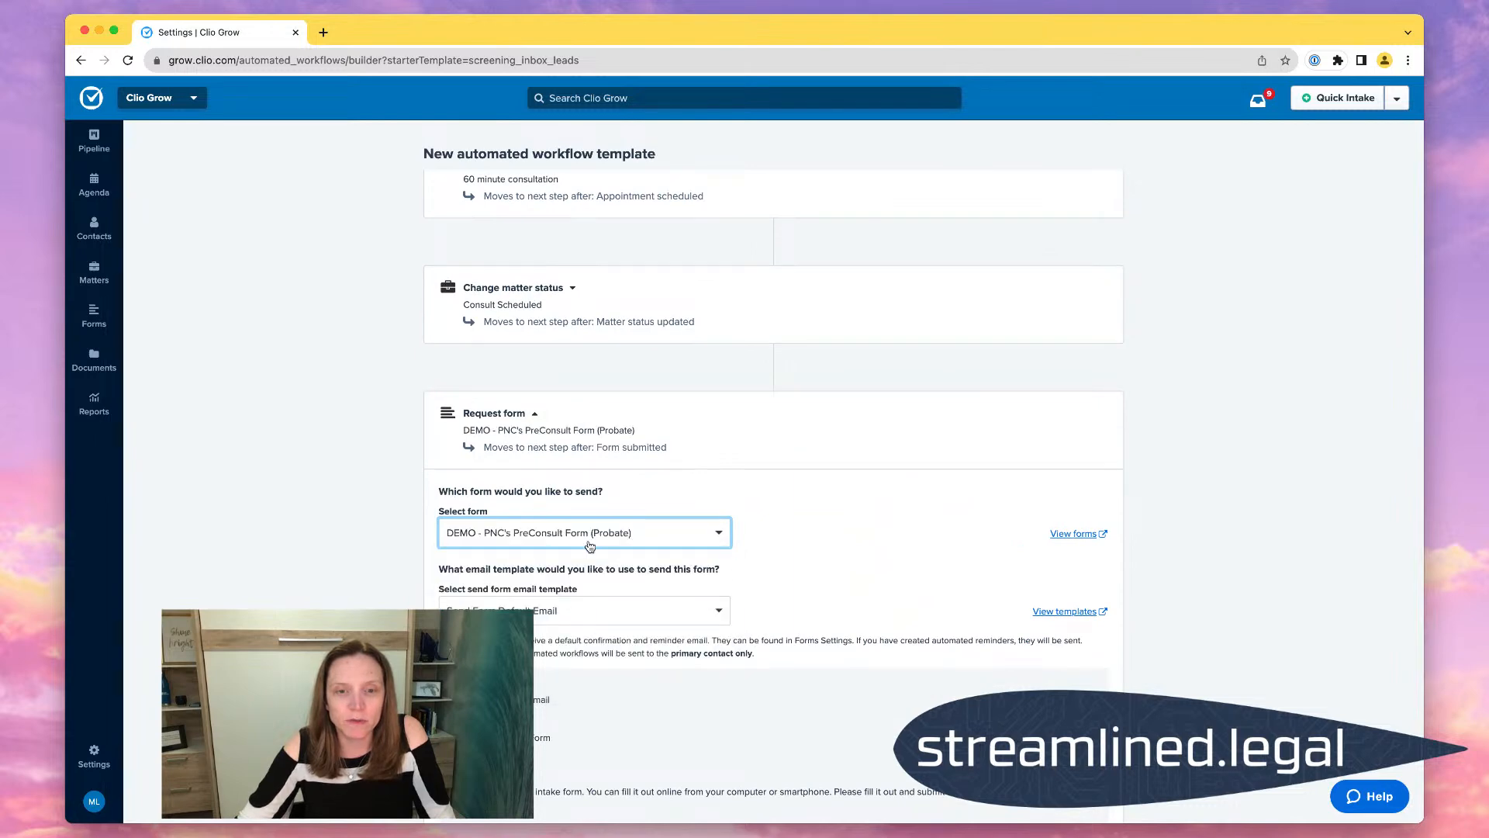
pyautogui.scroll(-2, 928, 686)
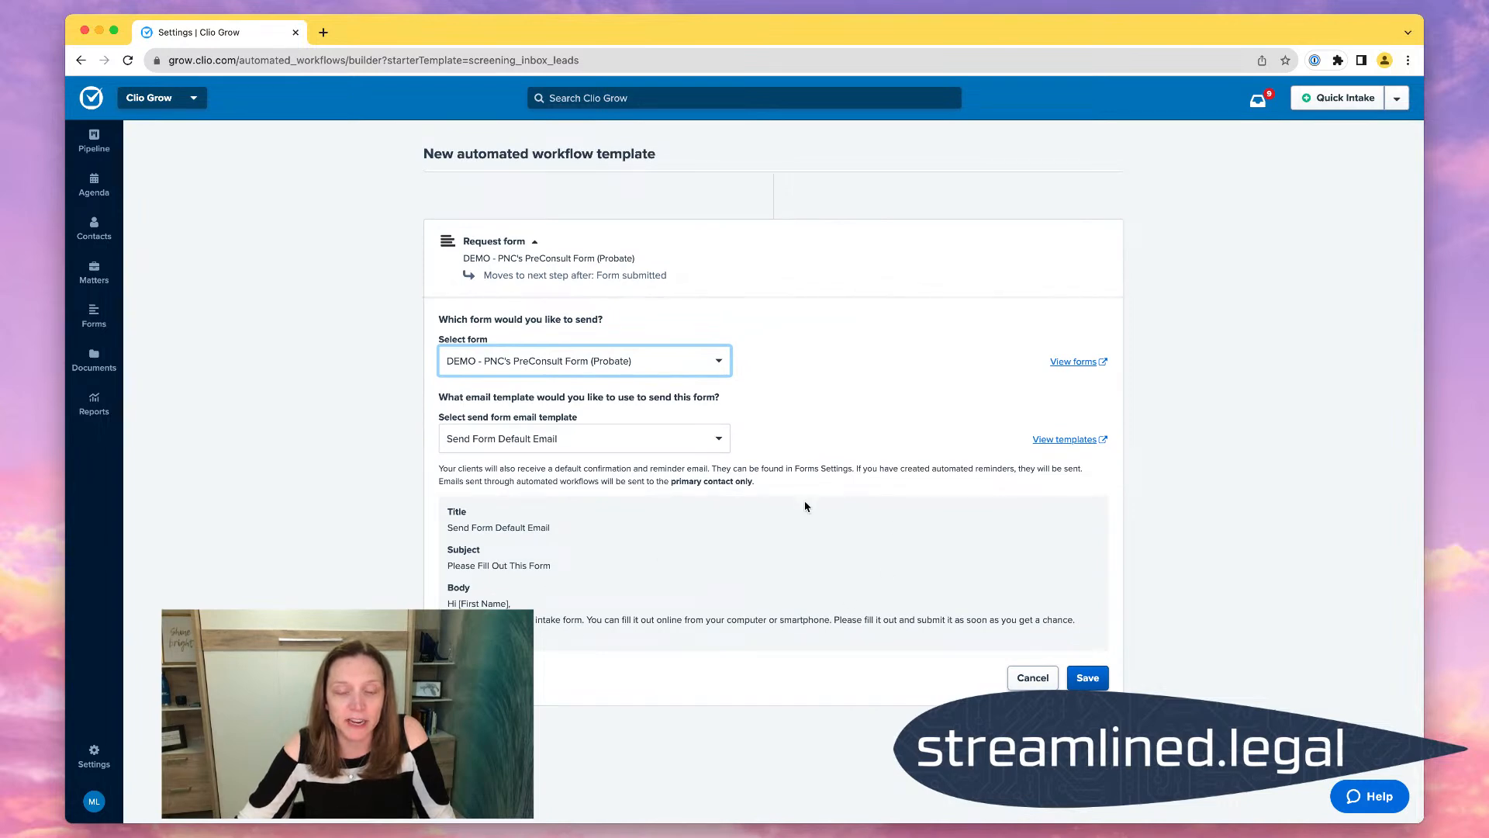
pyautogui.click(1083, 679)
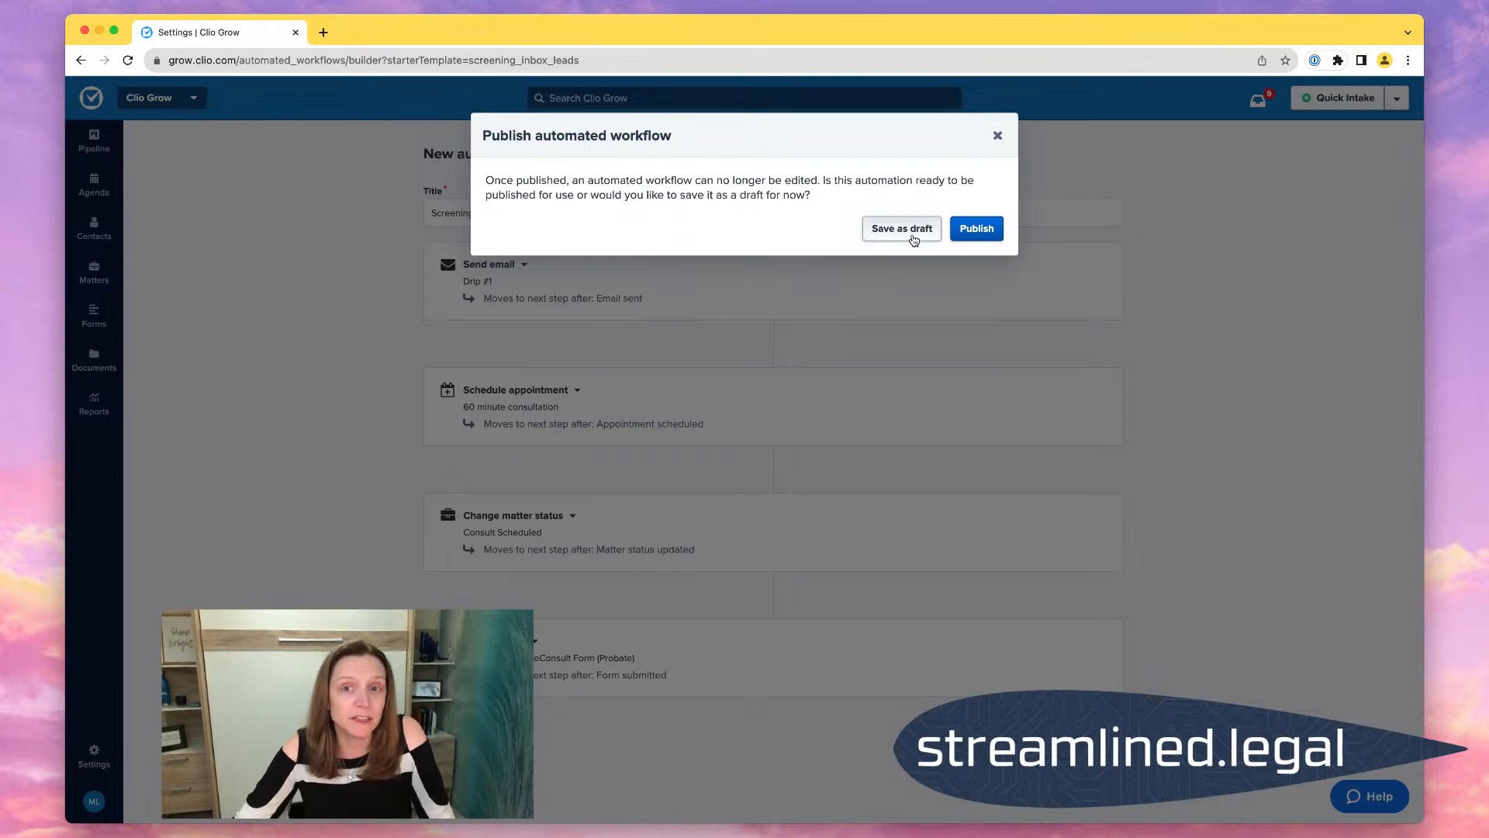
pyautogui.click(977, 232)
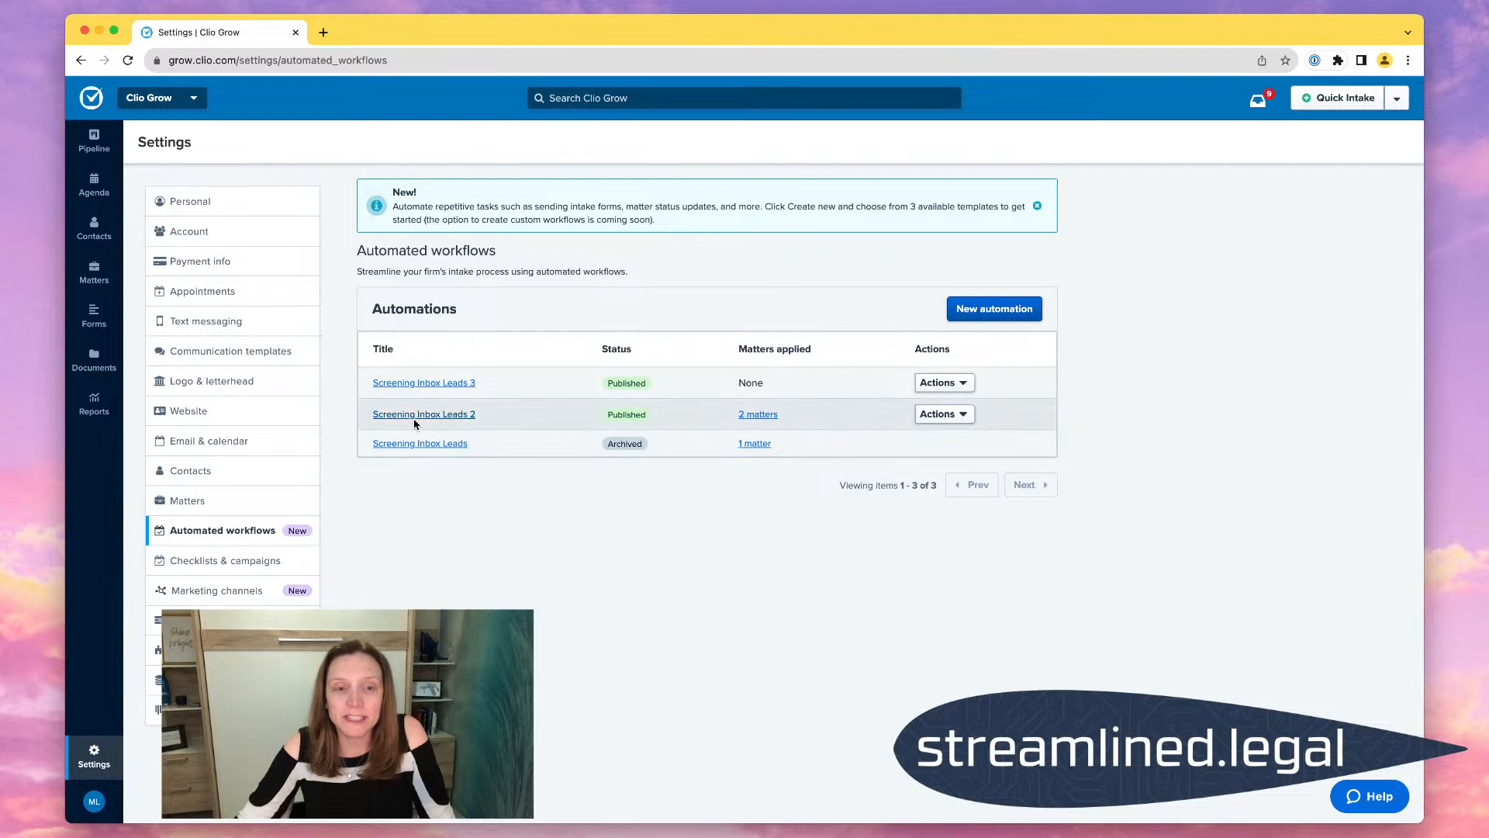
# View the matters that use Screening Inbox Leads 2, return to the automations, and check the actions available for Screening Inbox Leads 3.
pyautogui.click(760, 415)
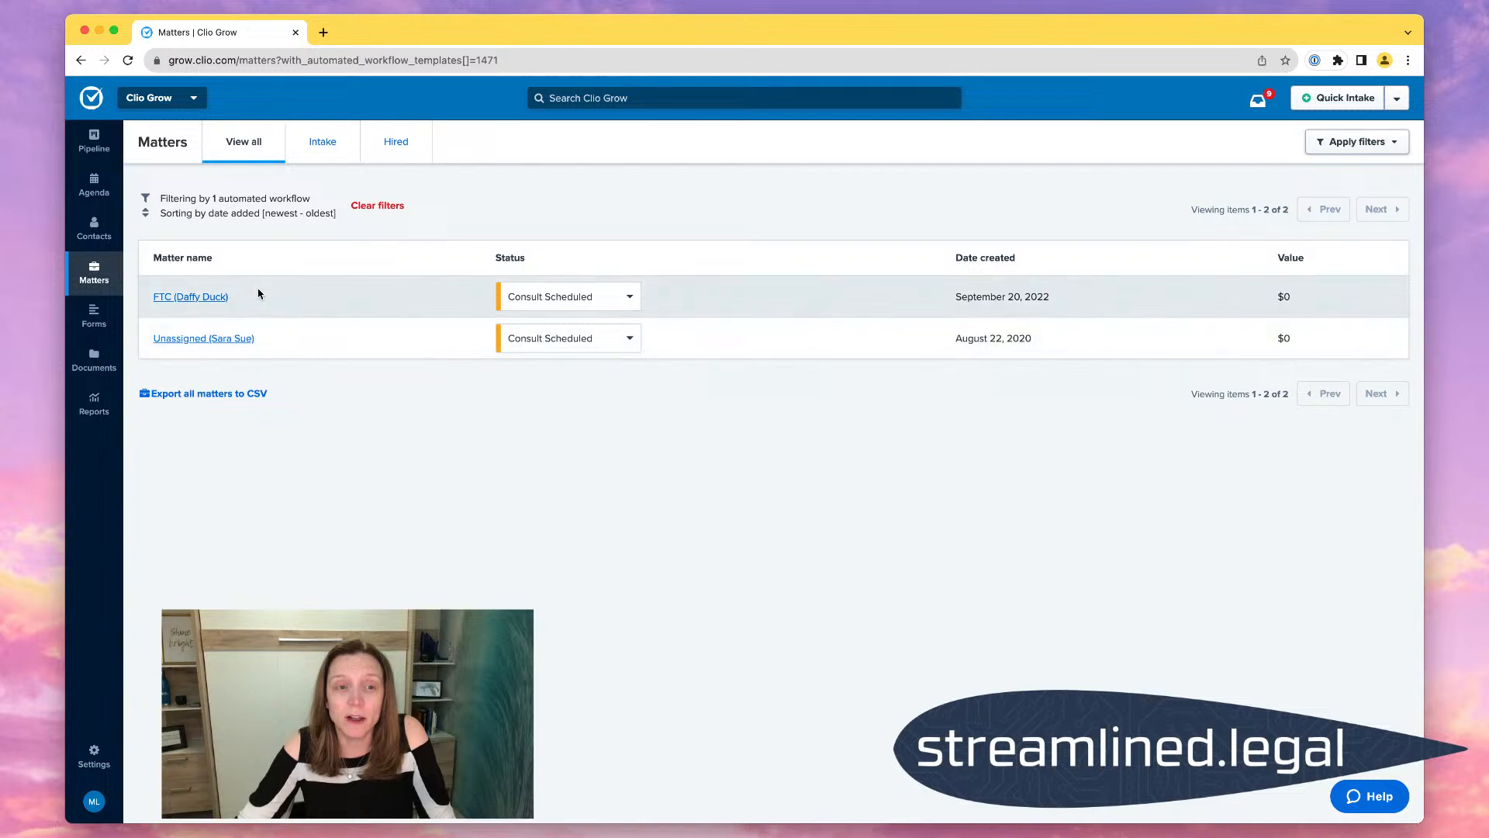
pyautogui.click(80, 65)
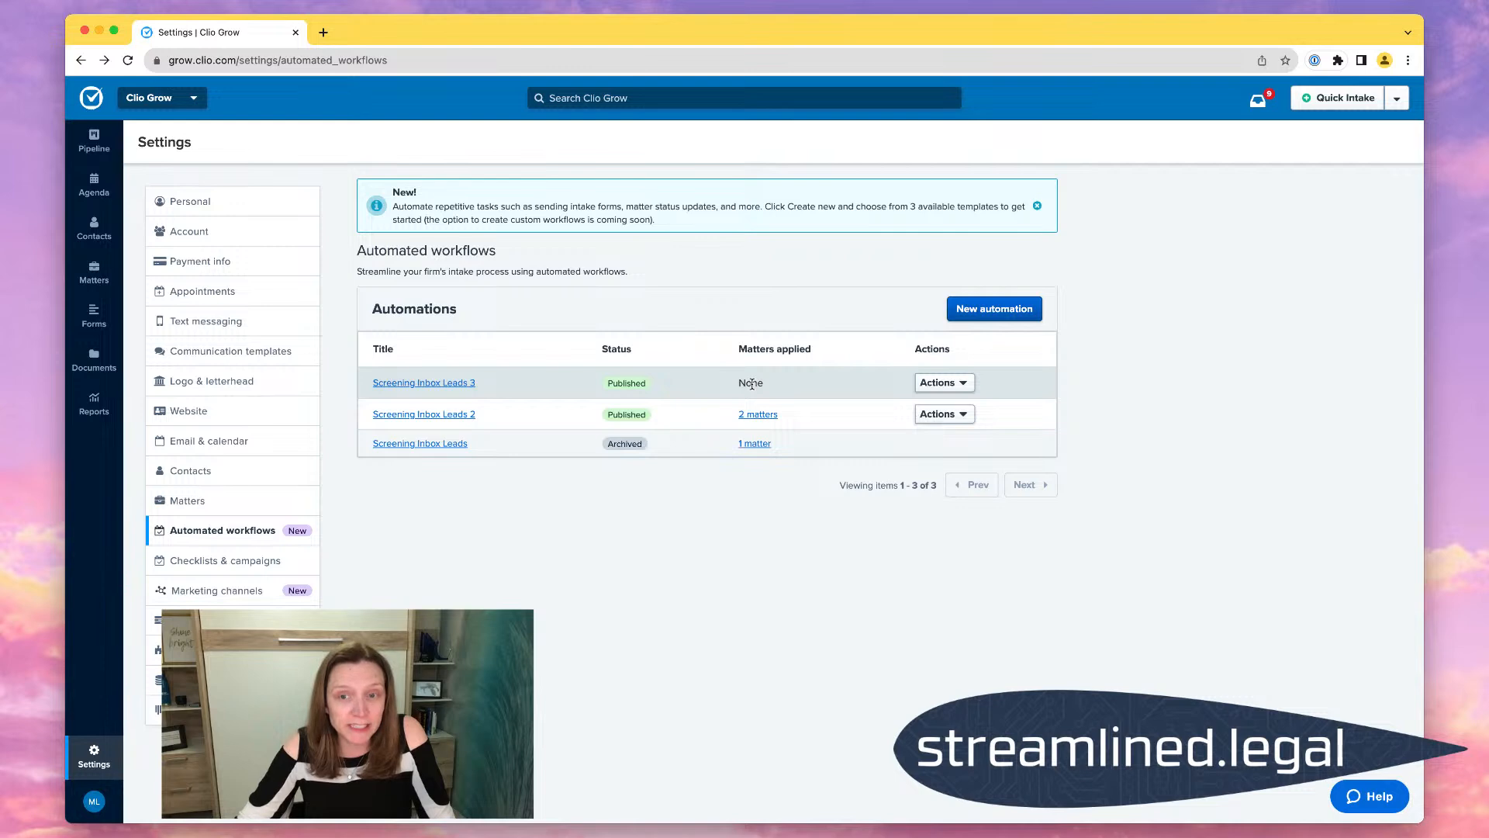
pyautogui.click(943, 382)
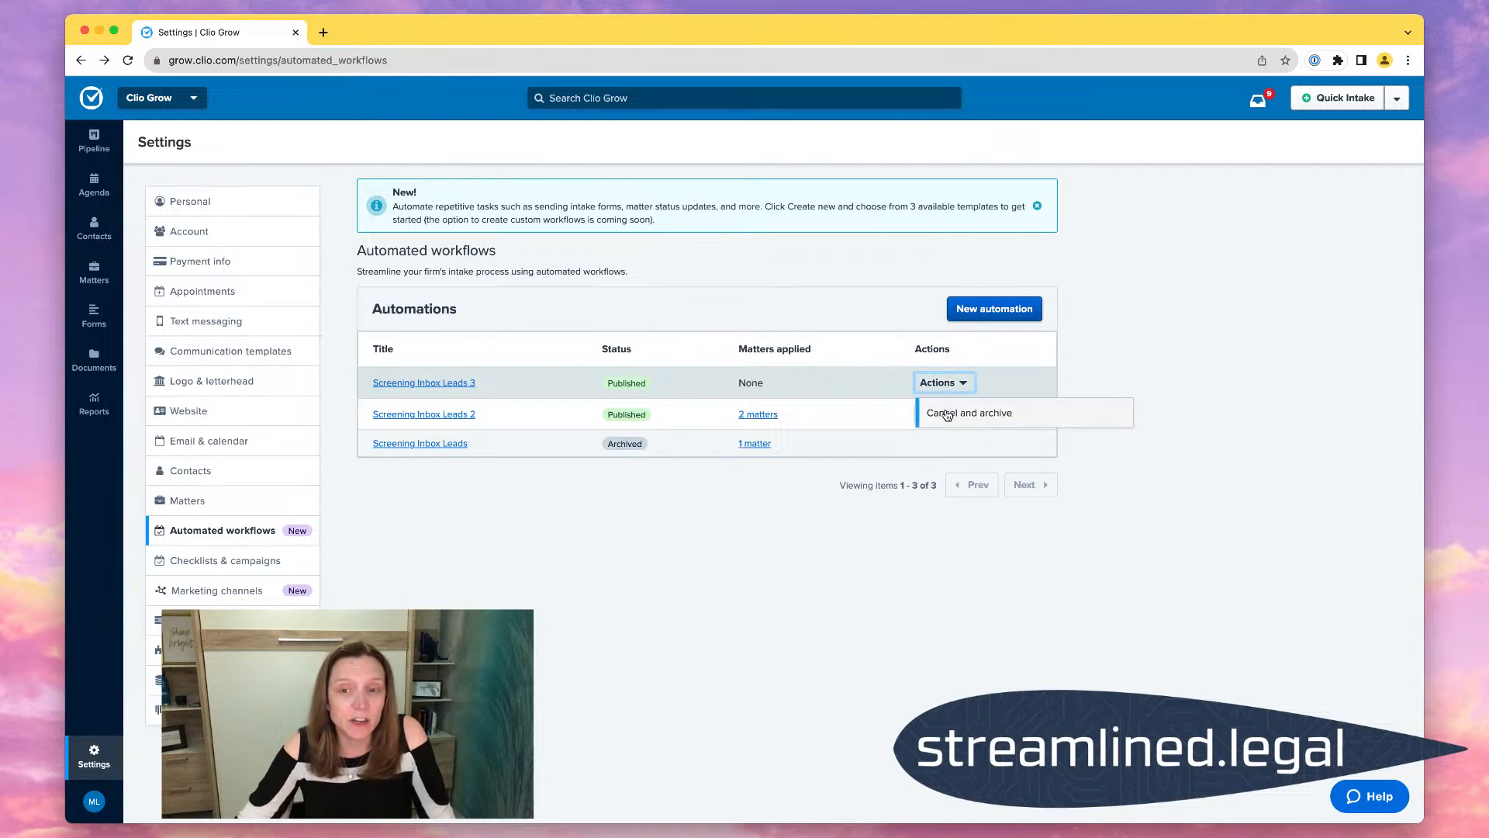
pyautogui.click(847, 383)
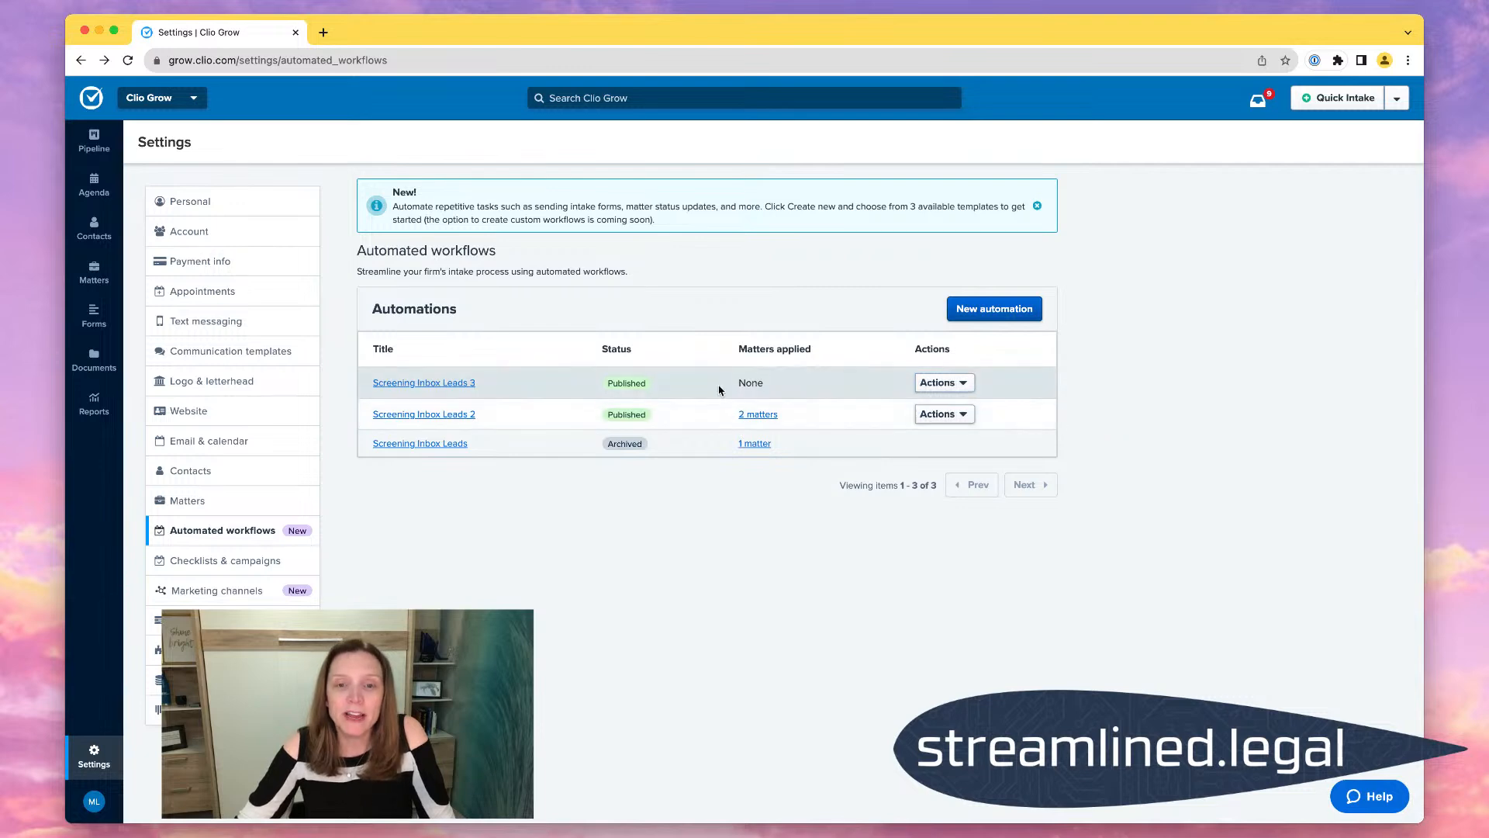
# Search for the client by name, open the Litigation matter described as "Suit against partner- makeup company", and check its available statuses.
pyautogui.click(568, 101)
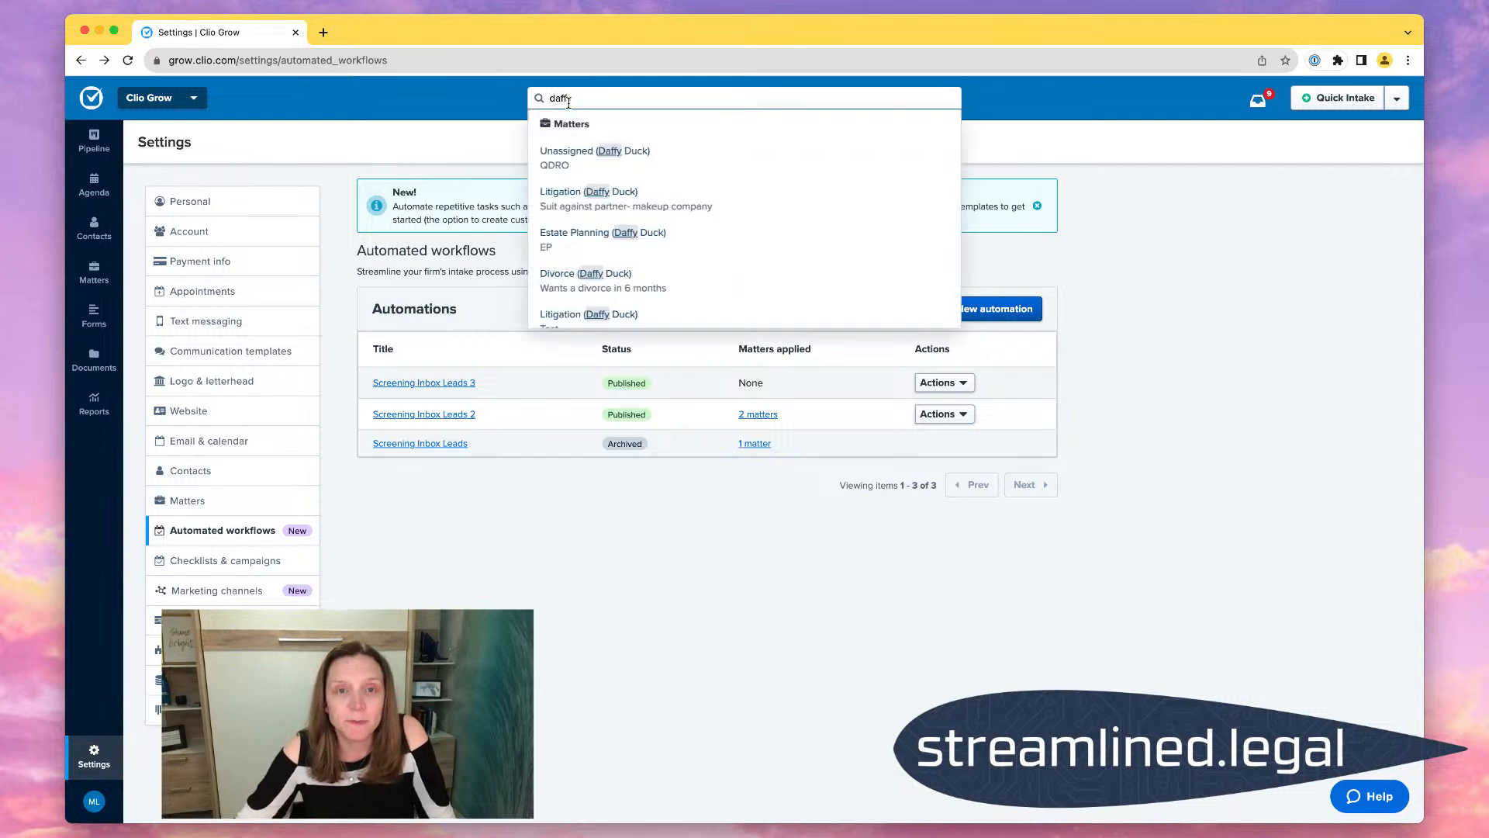
pyautogui.click(574, 195)
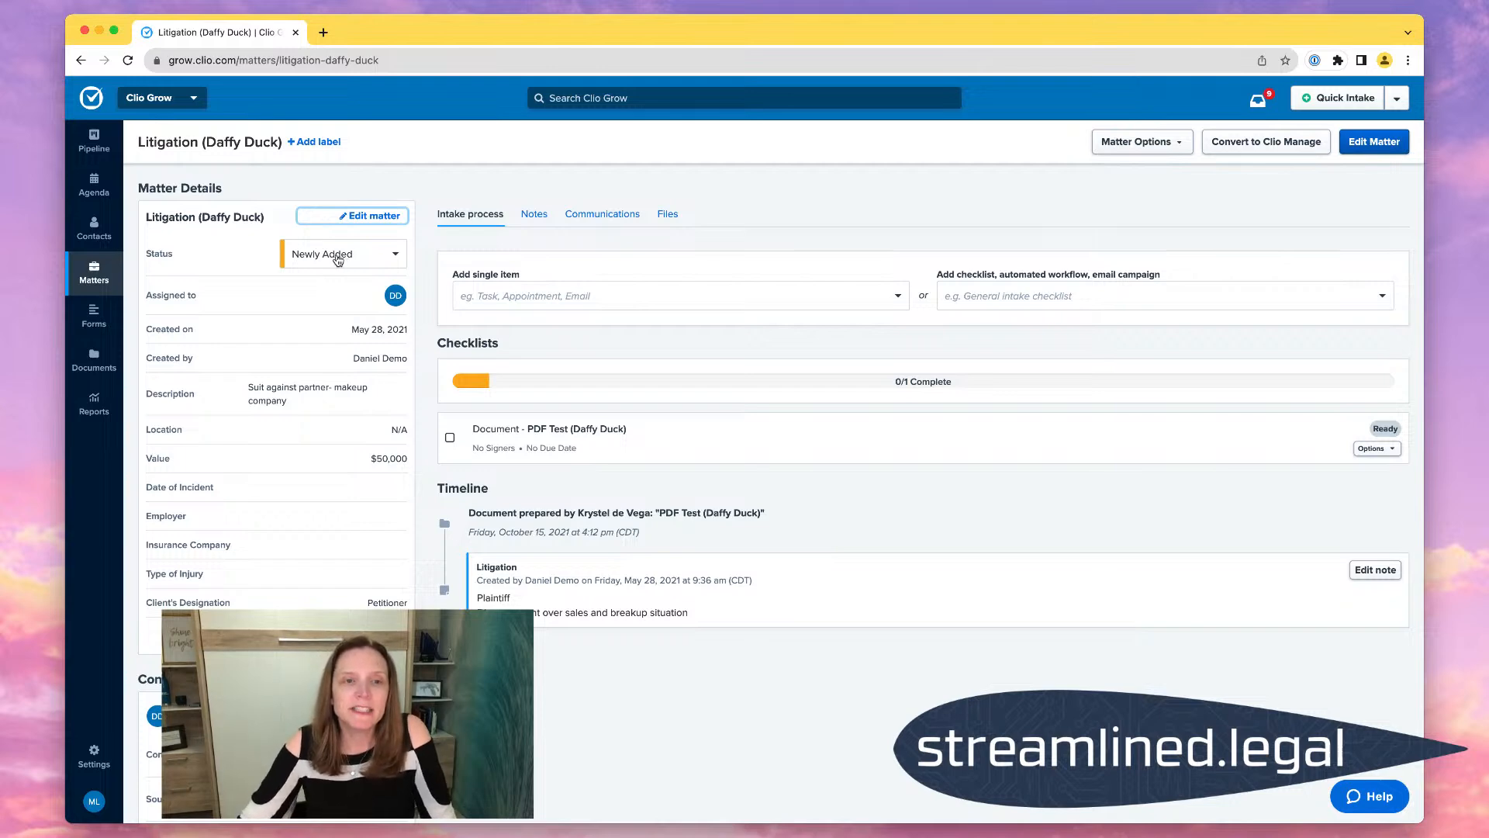
pyautogui.click(338, 259)
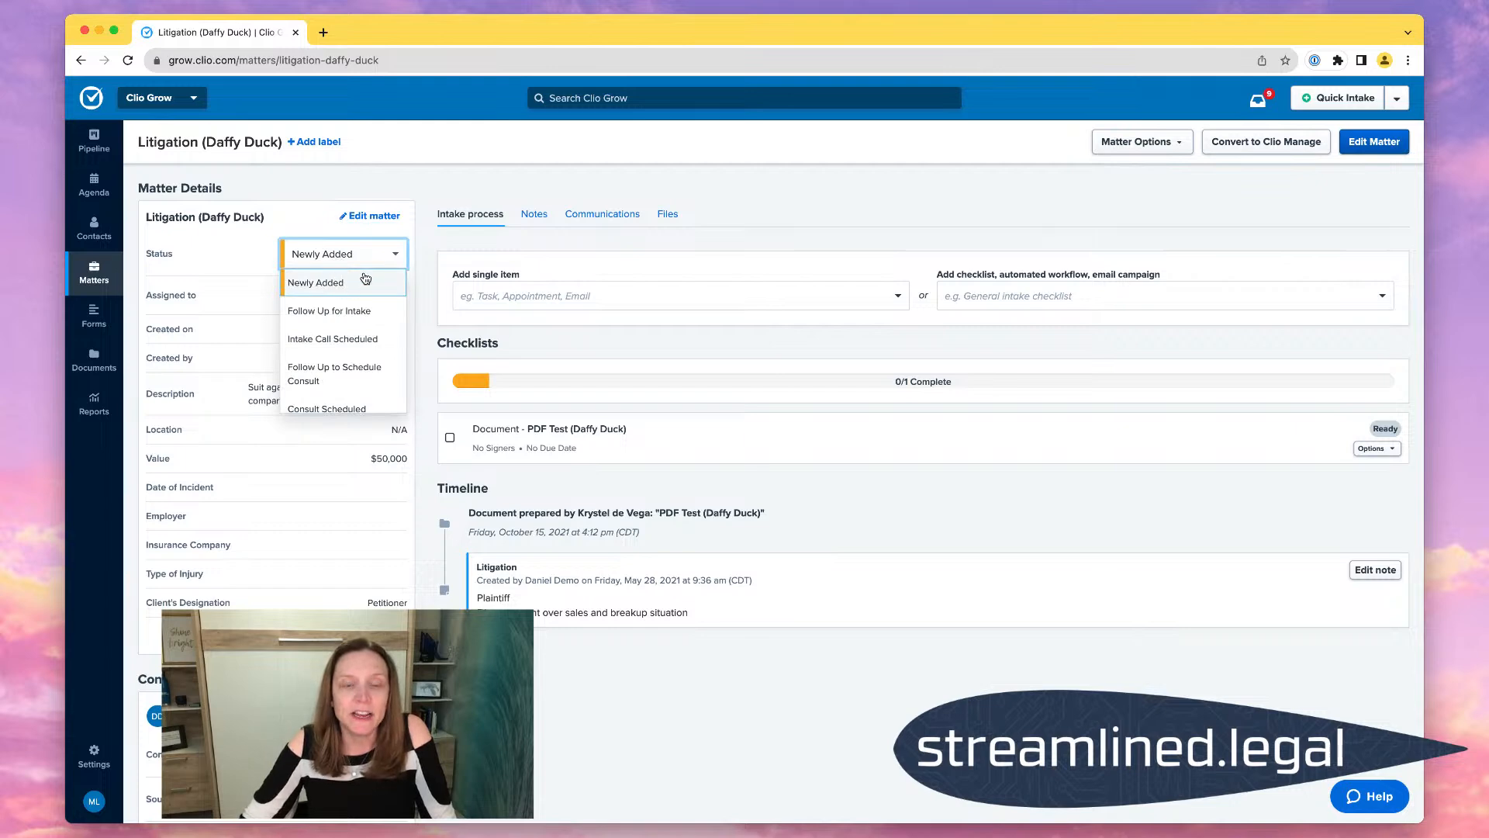
pyautogui.click(513, 237)
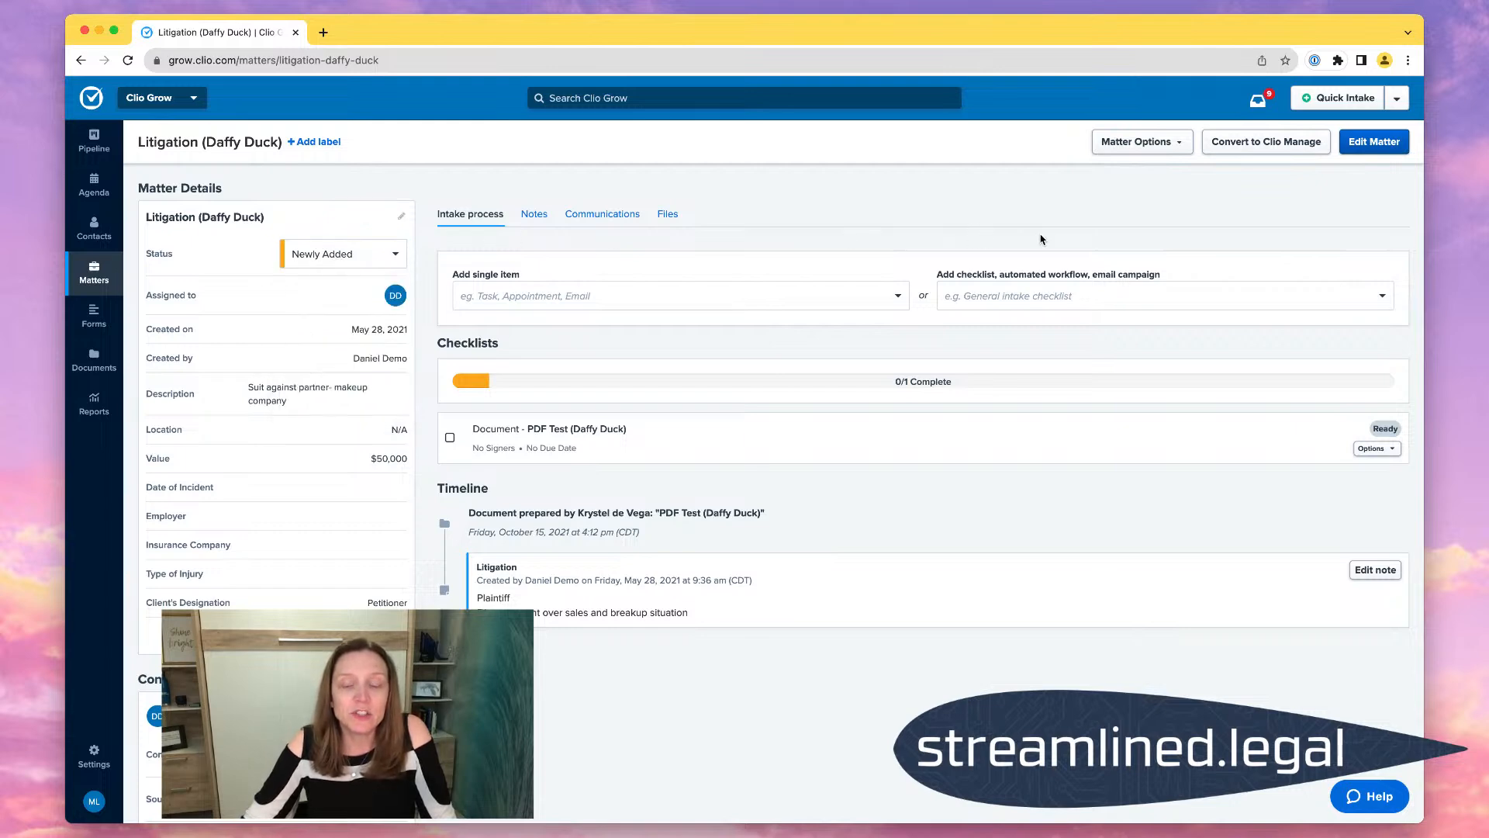
# Apply the Screening Inbox Leads 3 automated workflow to the Litigation matter.
pyautogui.click(996, 304)
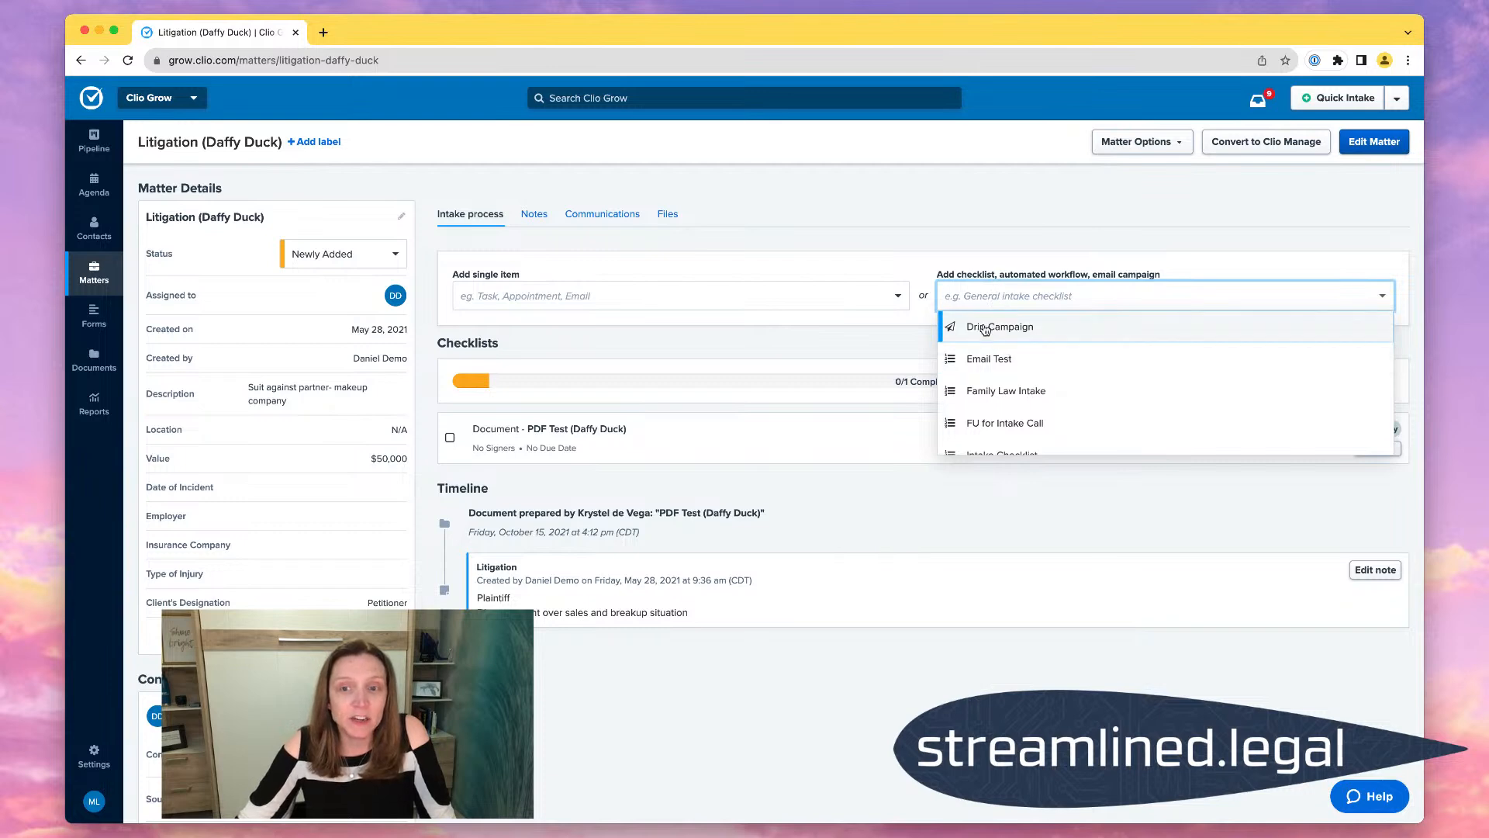
pyautogui.scroll(-3, 1117, 399)
pyautogui.scroll(-2, 1117, 399)
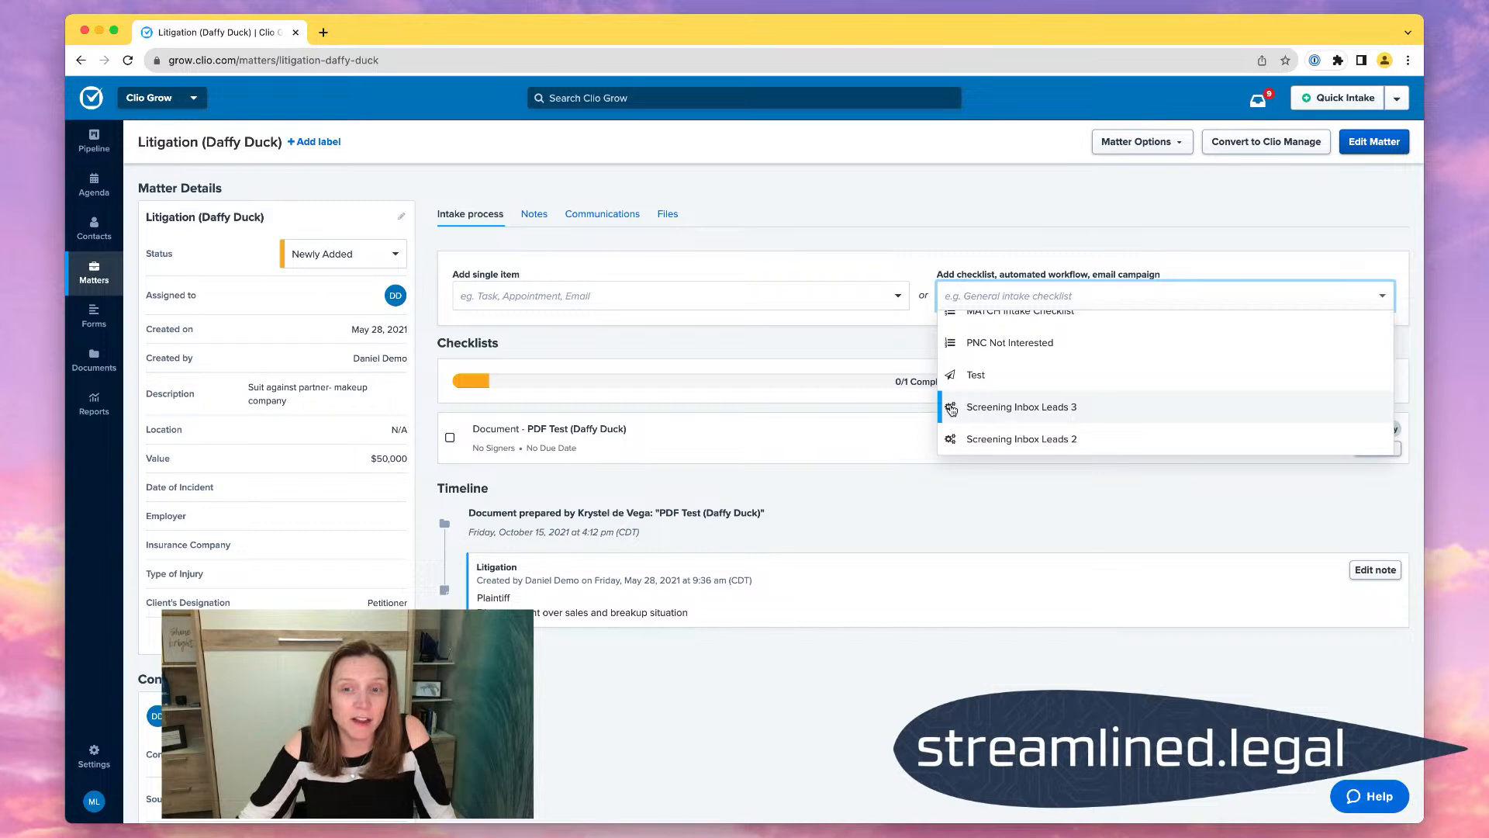
pyautogui.click(1126, 408)
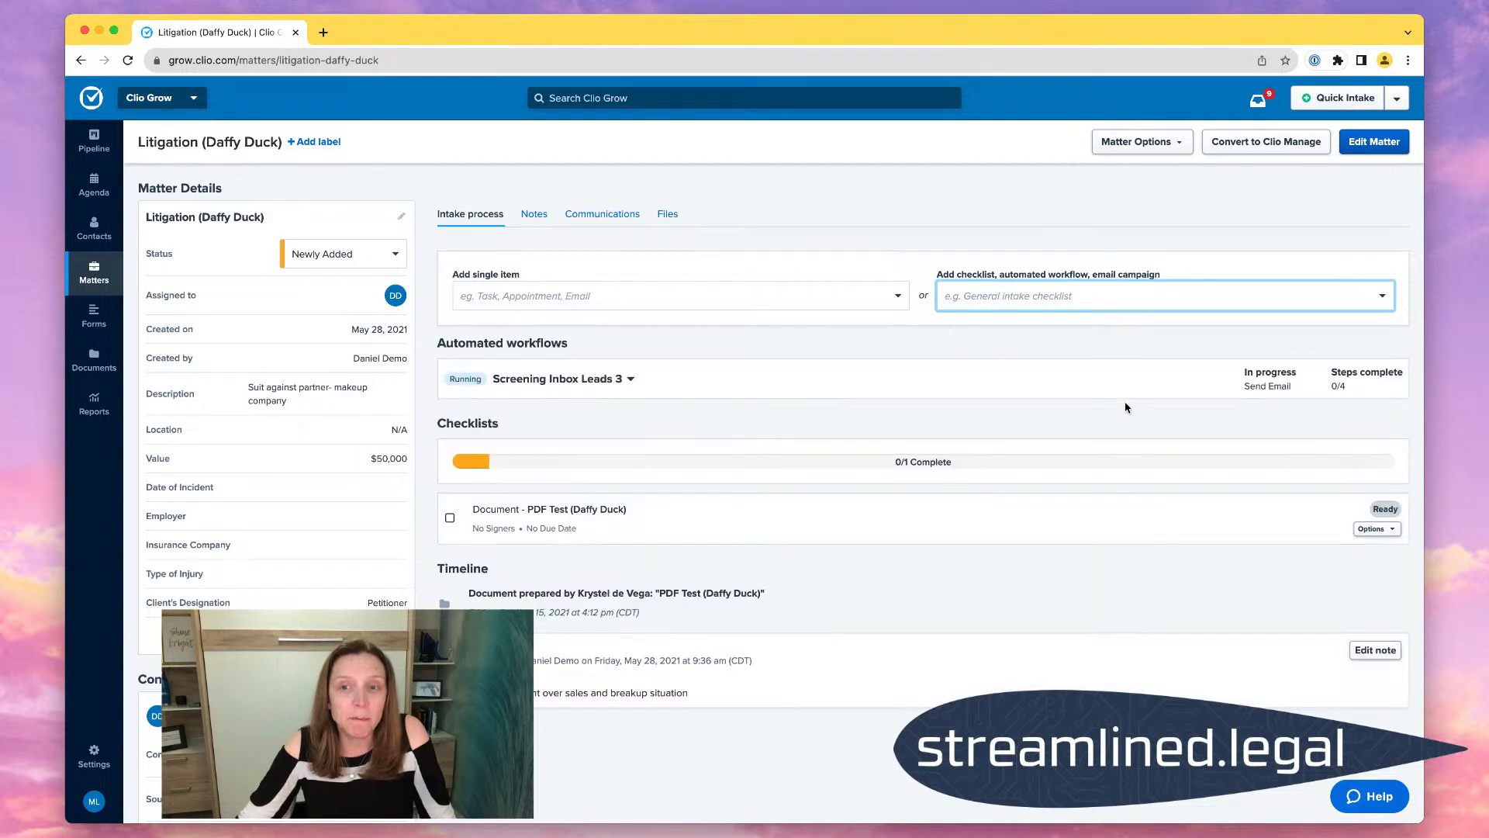
# Expand the running Screening Inbox Leads 3 workflow to view its steps, and reload the matter page to update its progress.
pyautogui.click(718, 390)
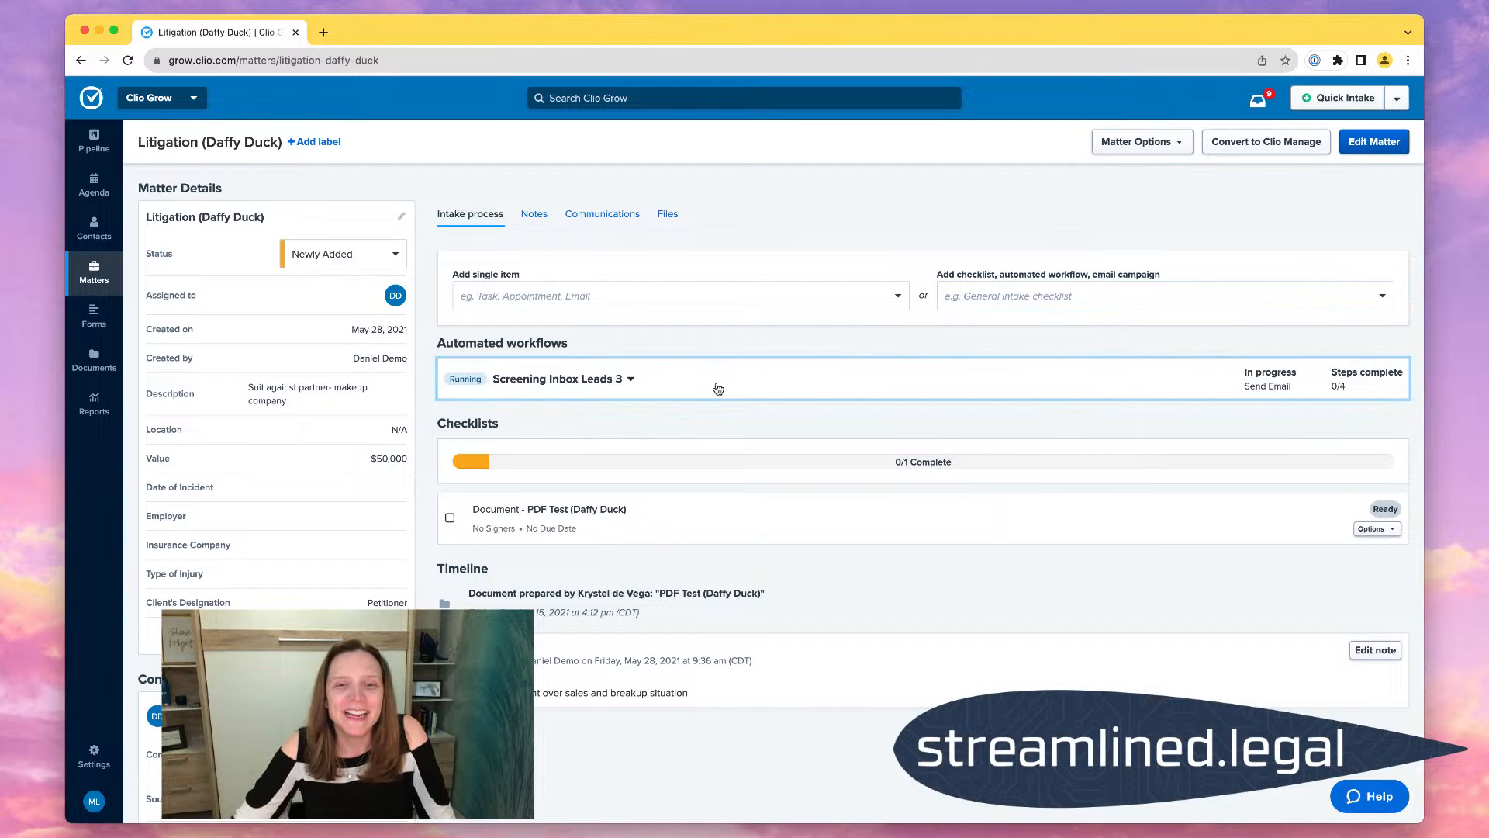
pyautogui.click(586, 387)
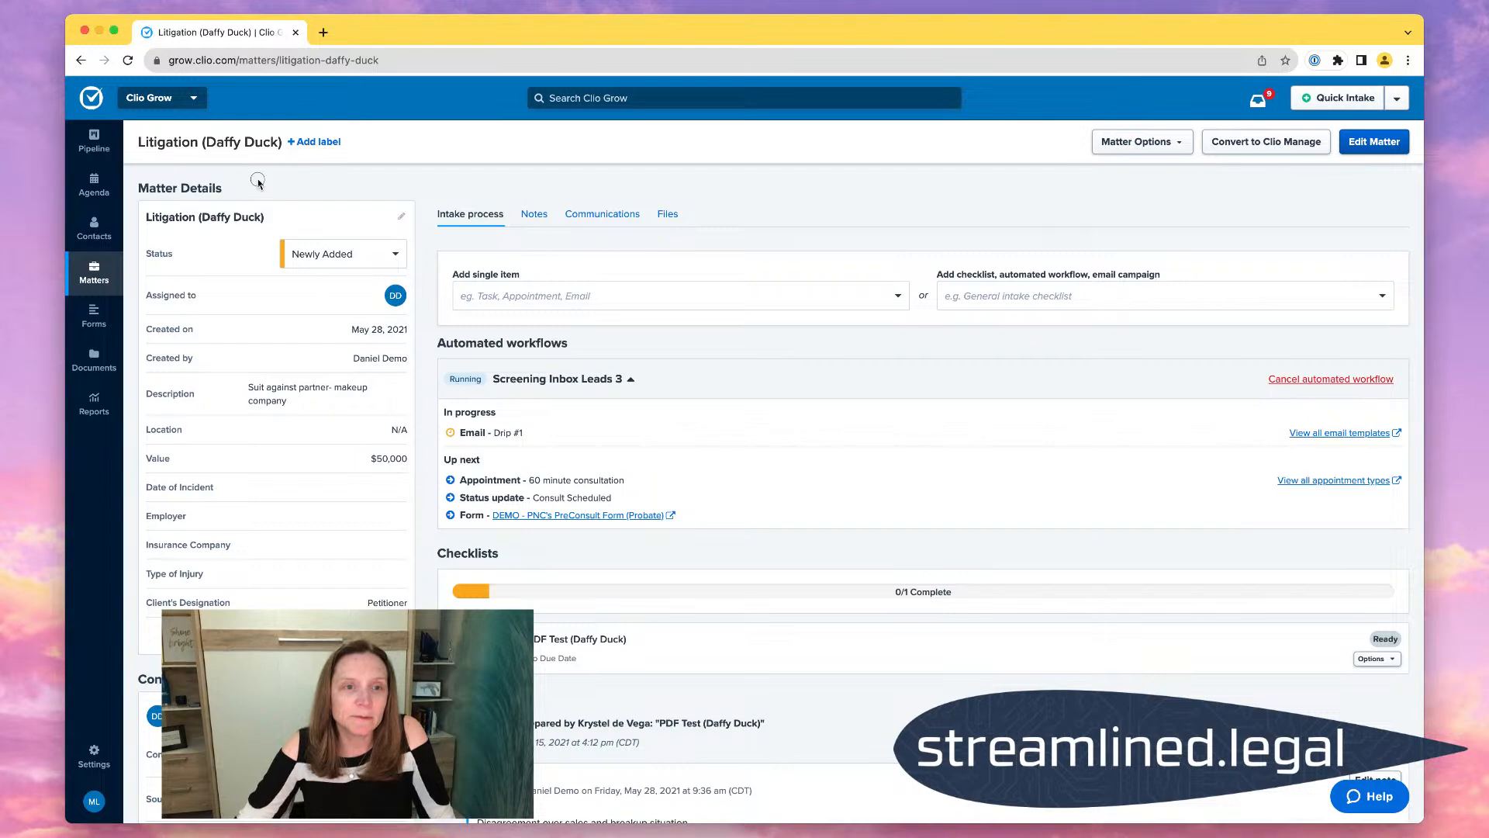
pyautogui.click(128, 61)
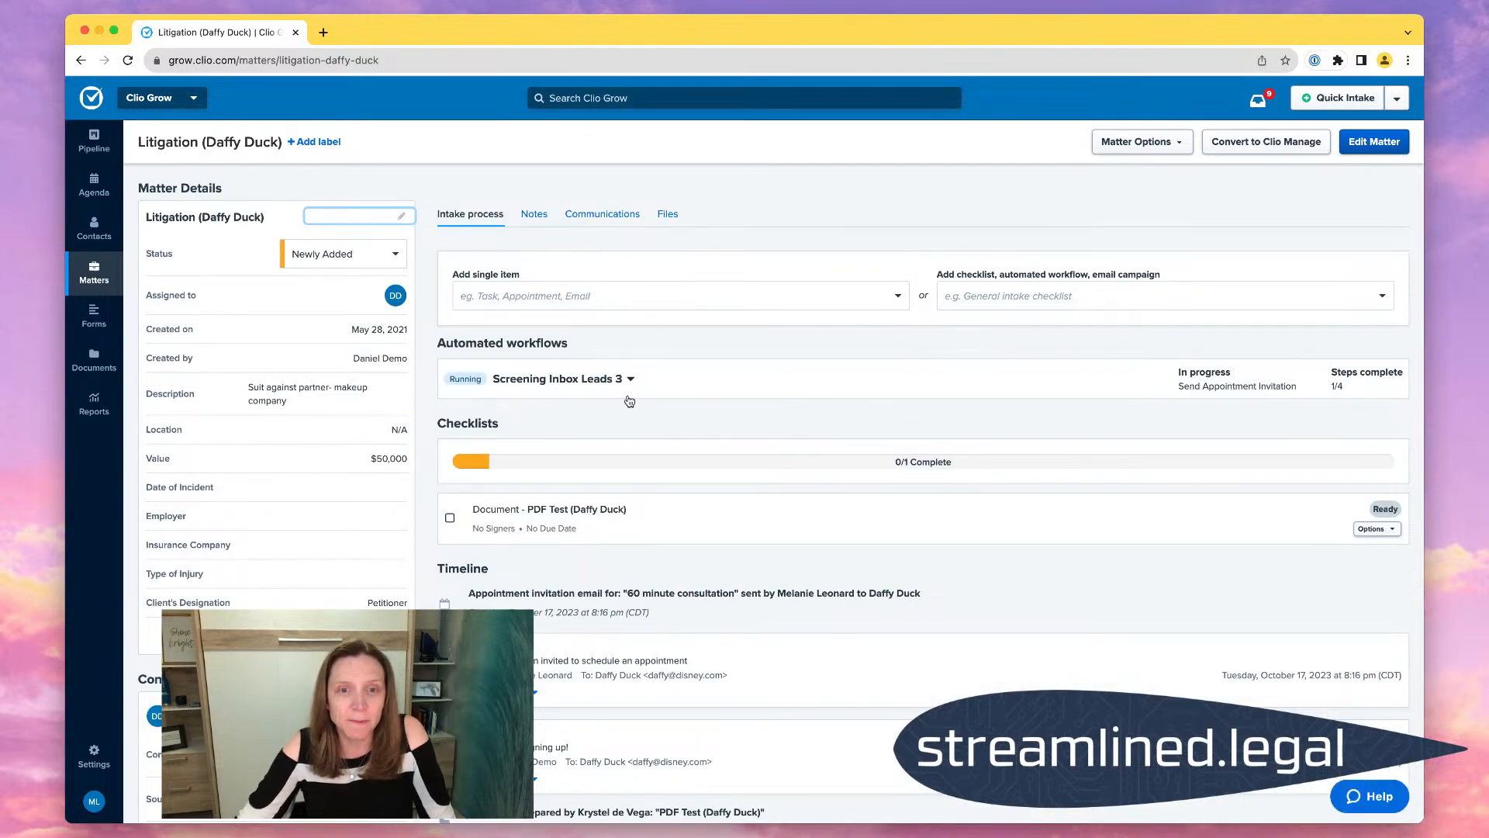
# Expand the reloaded workflow and its completed items to examine when the email and the appointment invitation were sent.
pyautogui.click(543, 380)
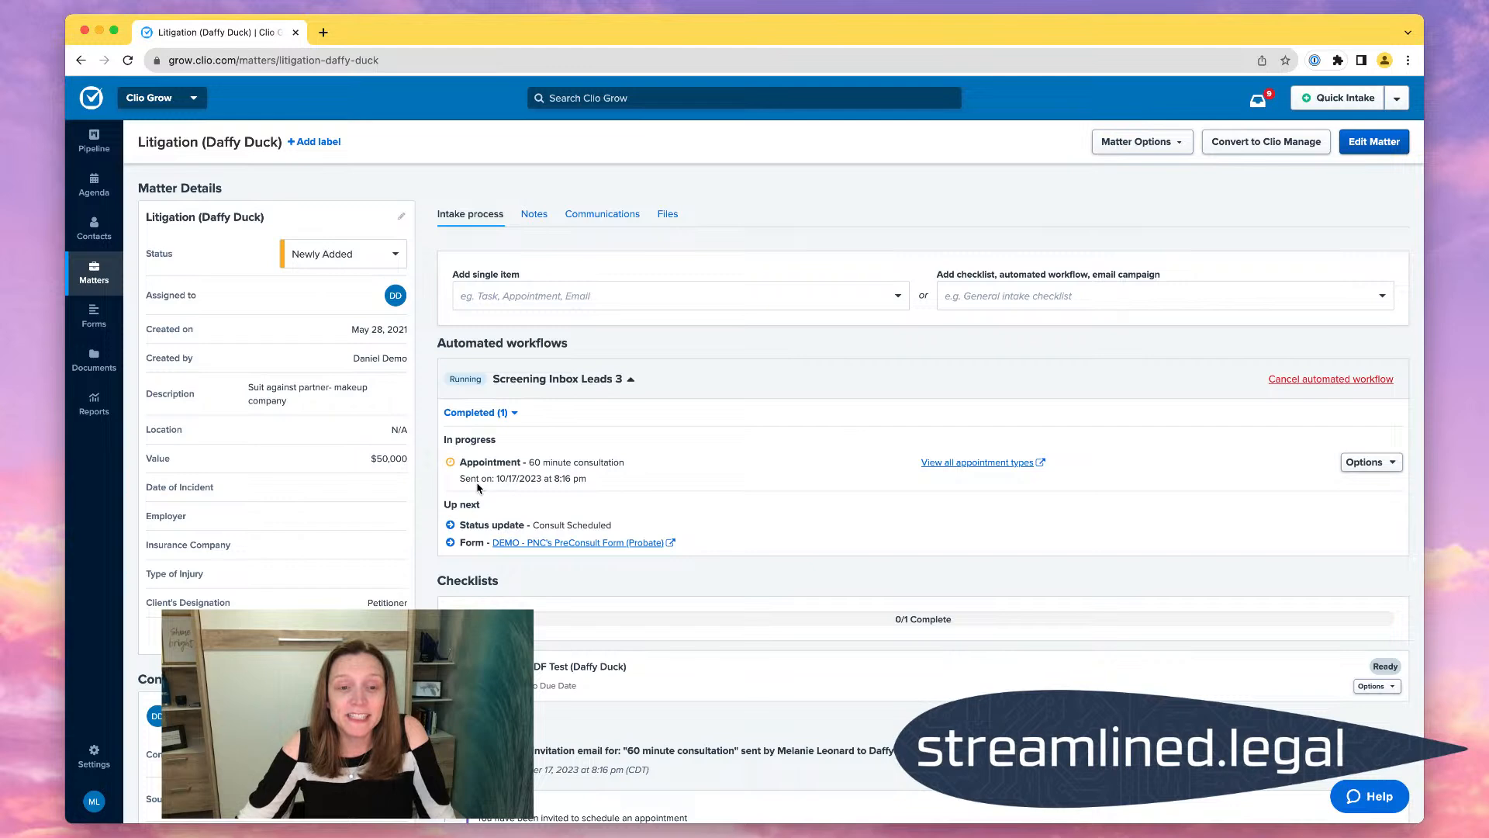
pyautogui.moveTo(463, 483); pyautogui.dragTo(608, 485)
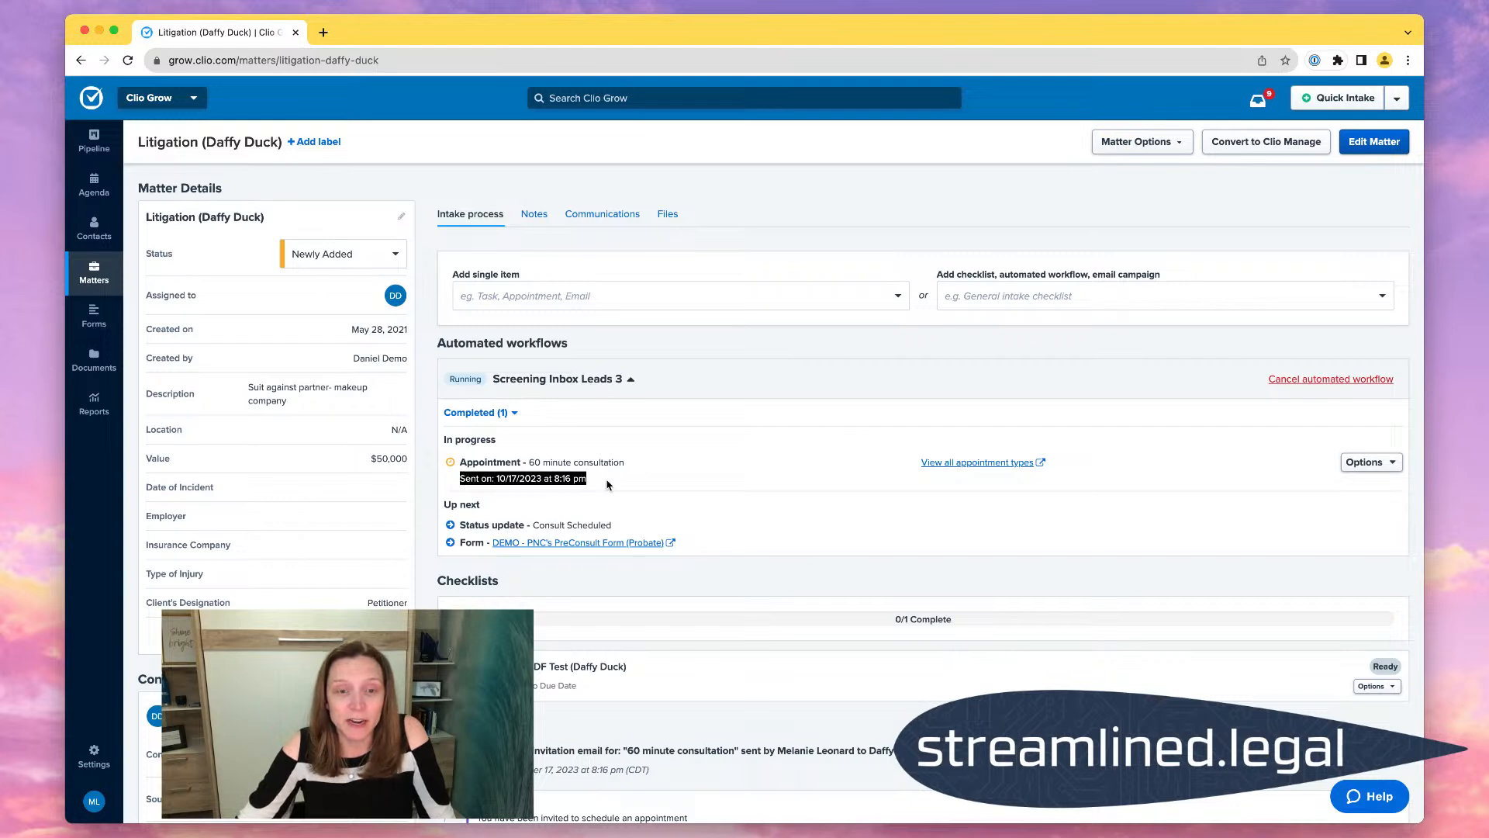
pyautogui.click(497, 413)
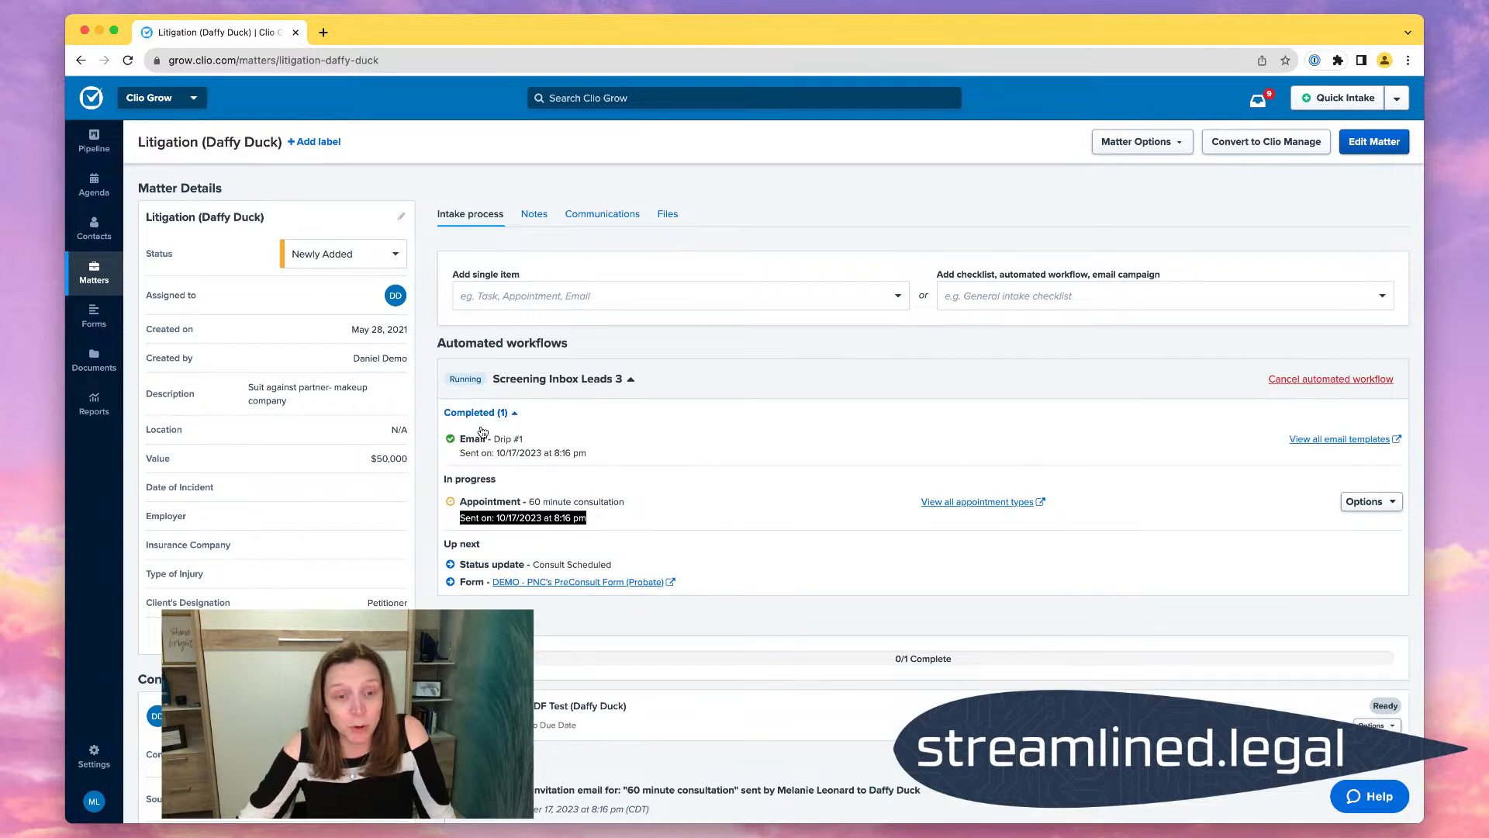
pyautogui.moveTo(462, 440); pyautogui.dragTo(536, 446)
pyautogui.click(629, 445)
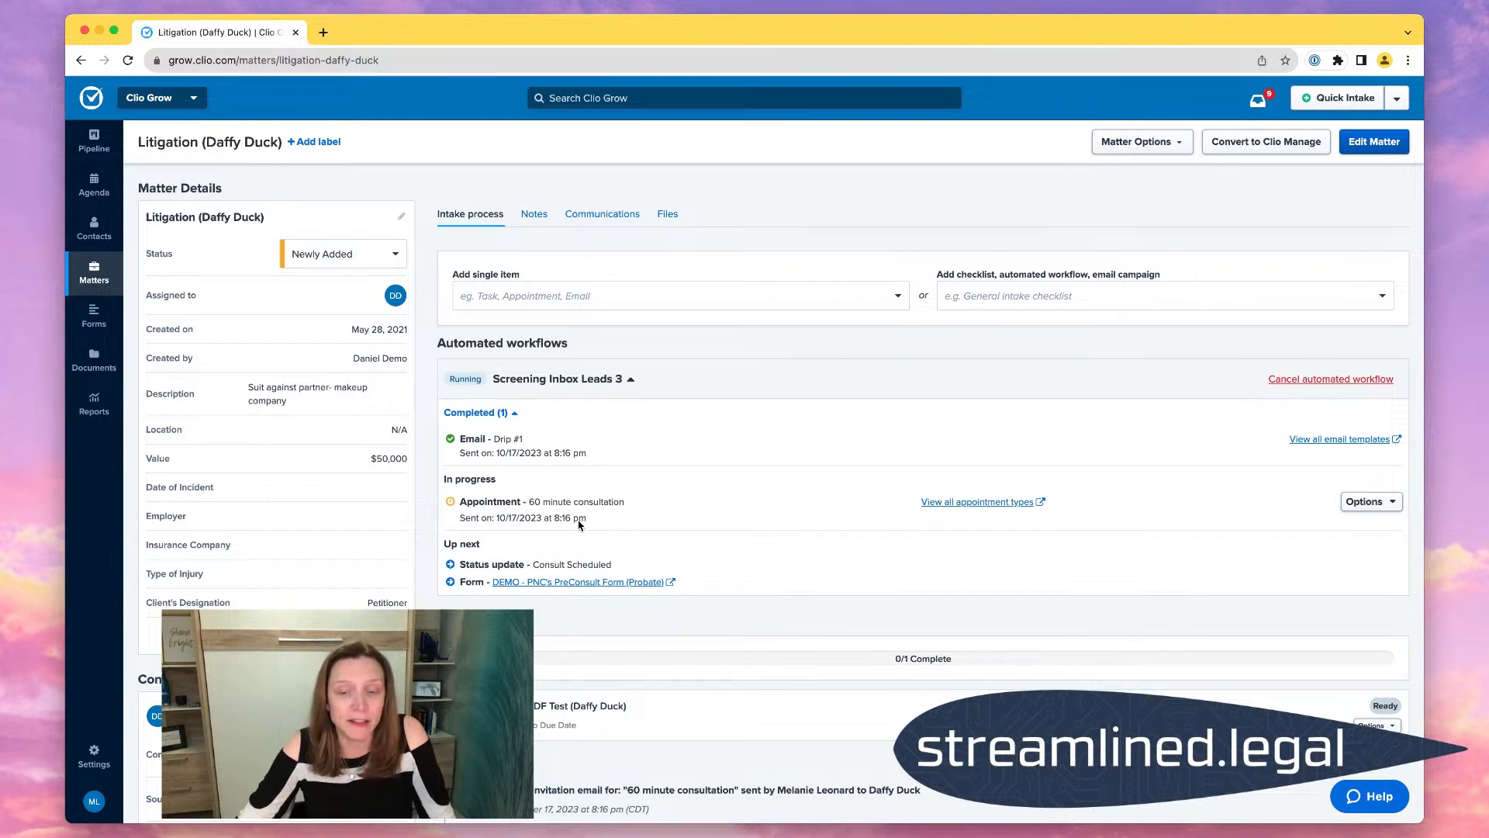
pyautogui.scroll(-1, 799, 507)
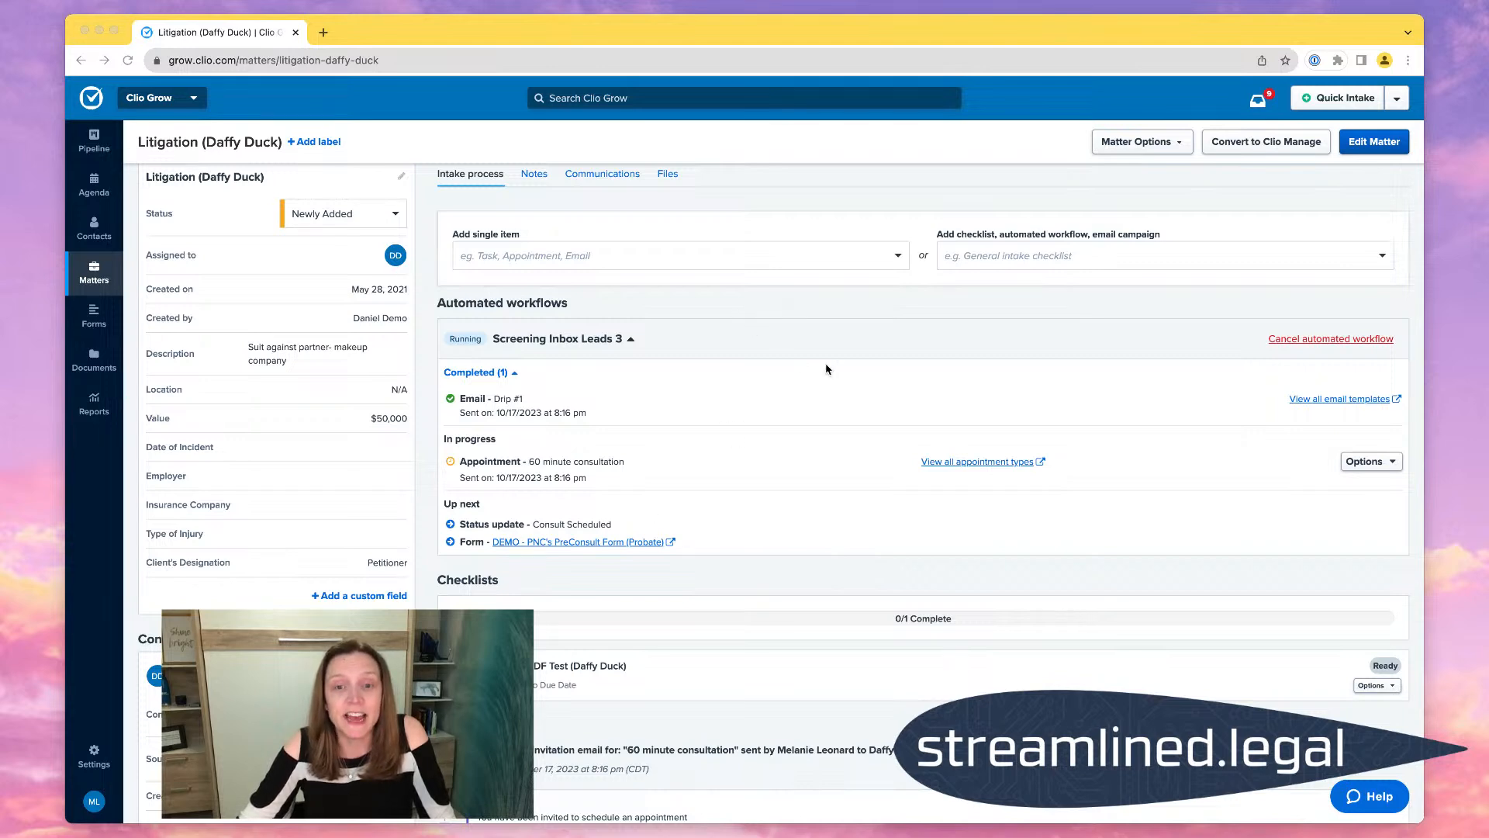
pyautogui.click(856, 388)
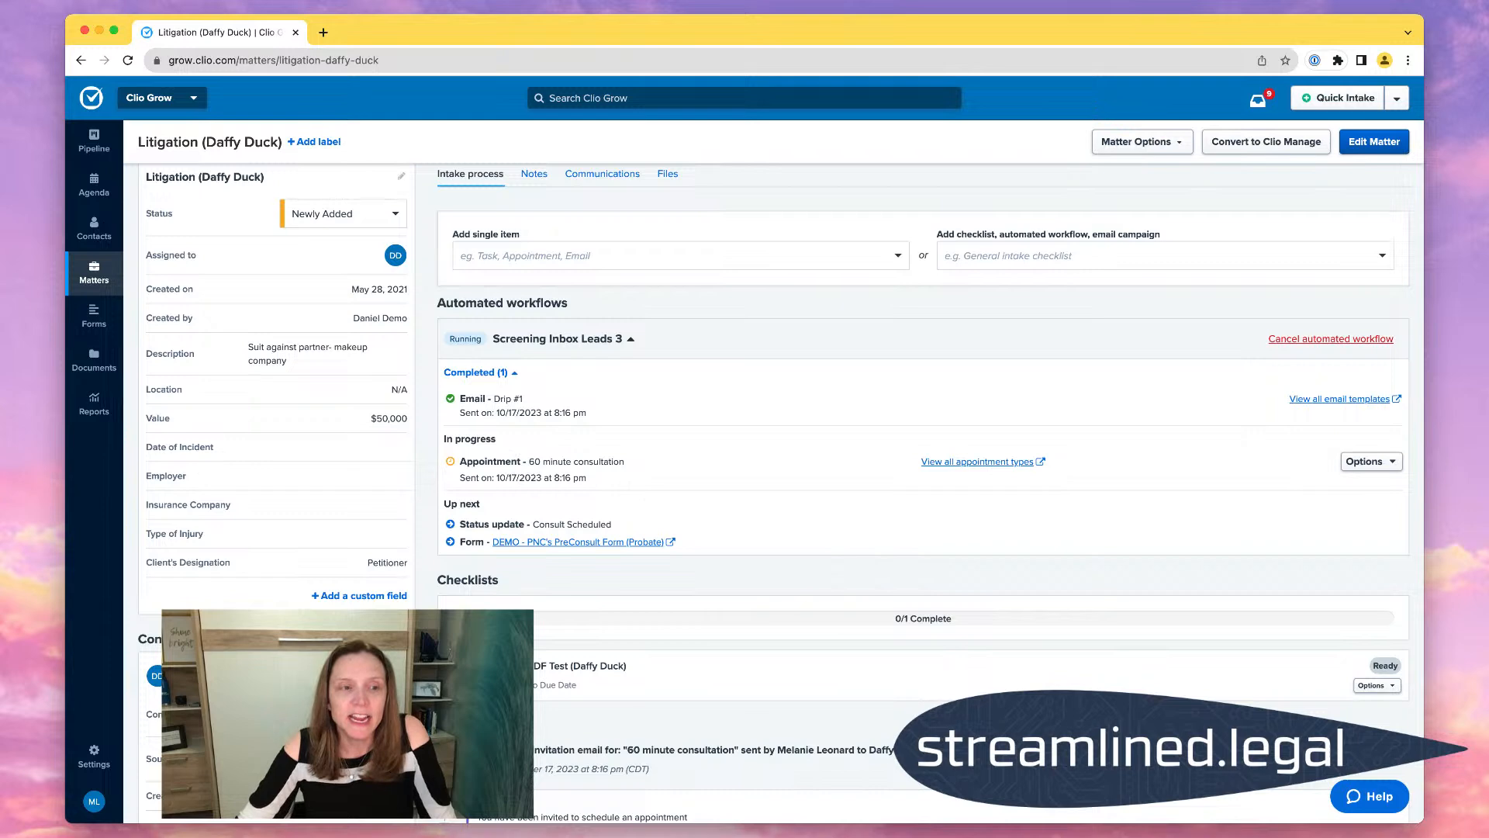
pyautogui.click(14, 501)
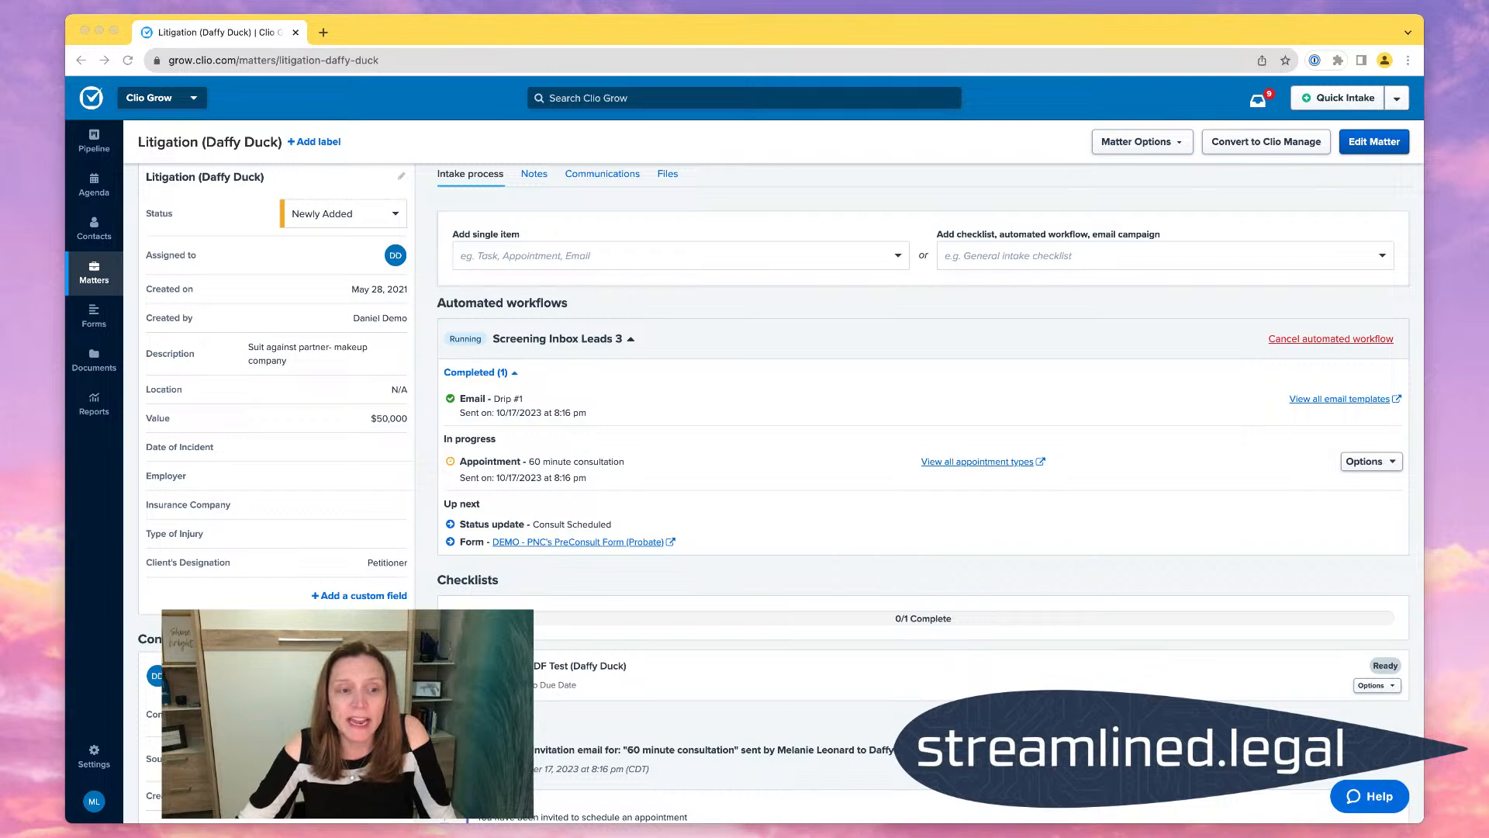
pyautogui.click(925, 344)
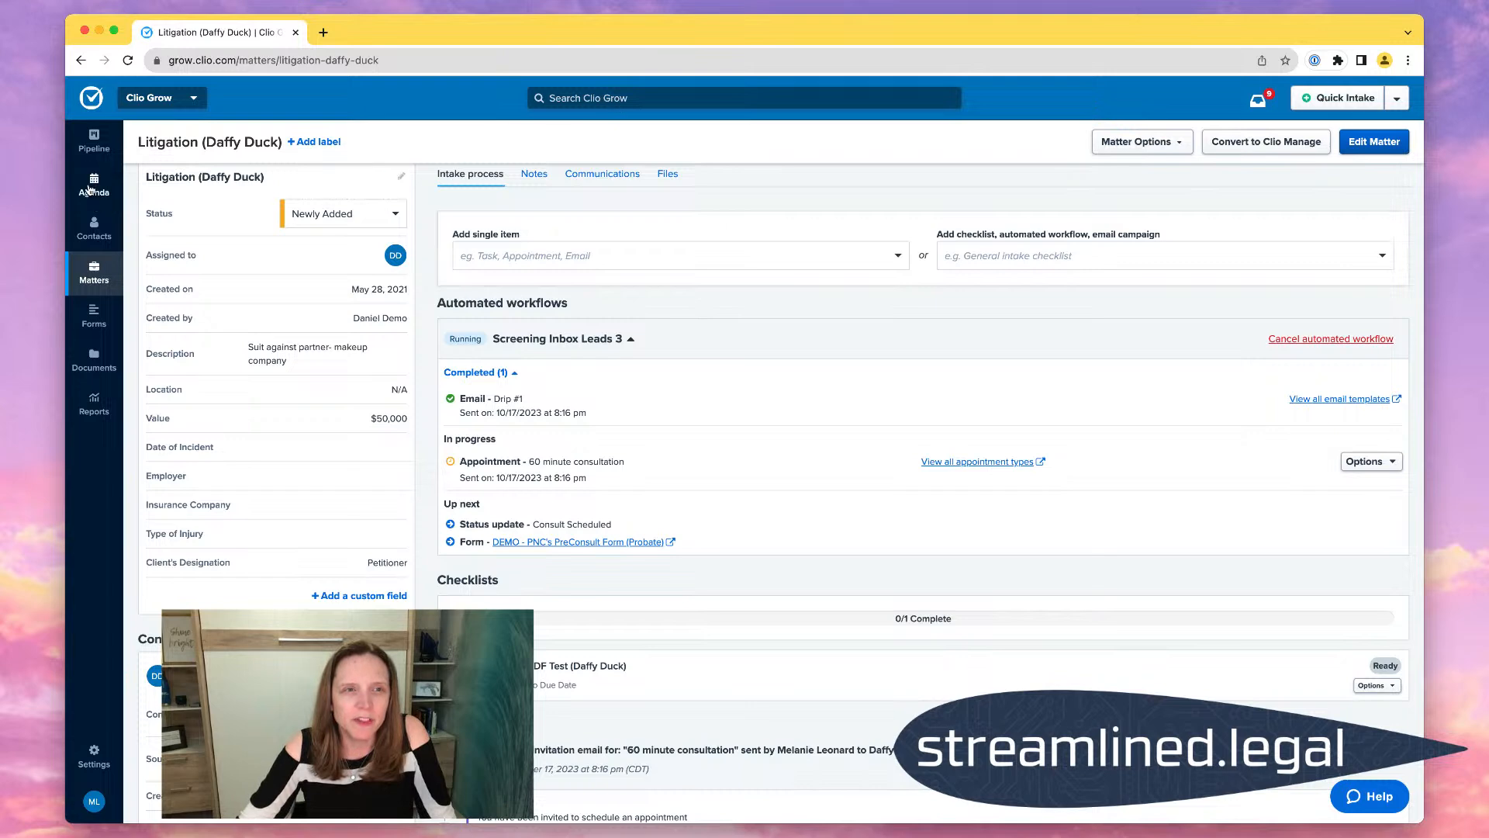
# Open the intake pipeline and open the Form Submitted matter at the end of the Consult Scheduled stage.
pyautogui.click(91, 143)
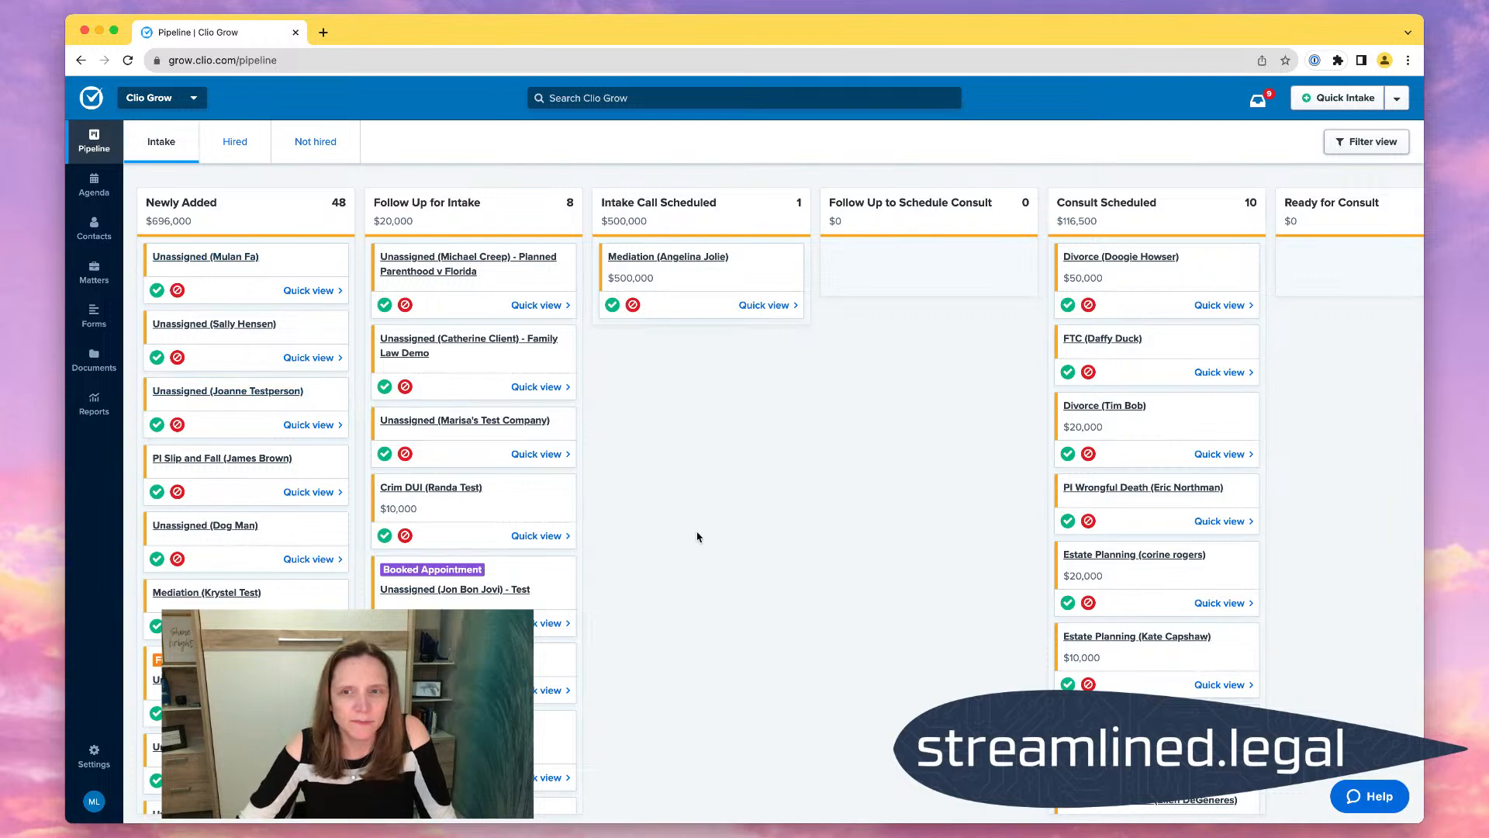
pyautogui.hscroll(2, 698, 537)
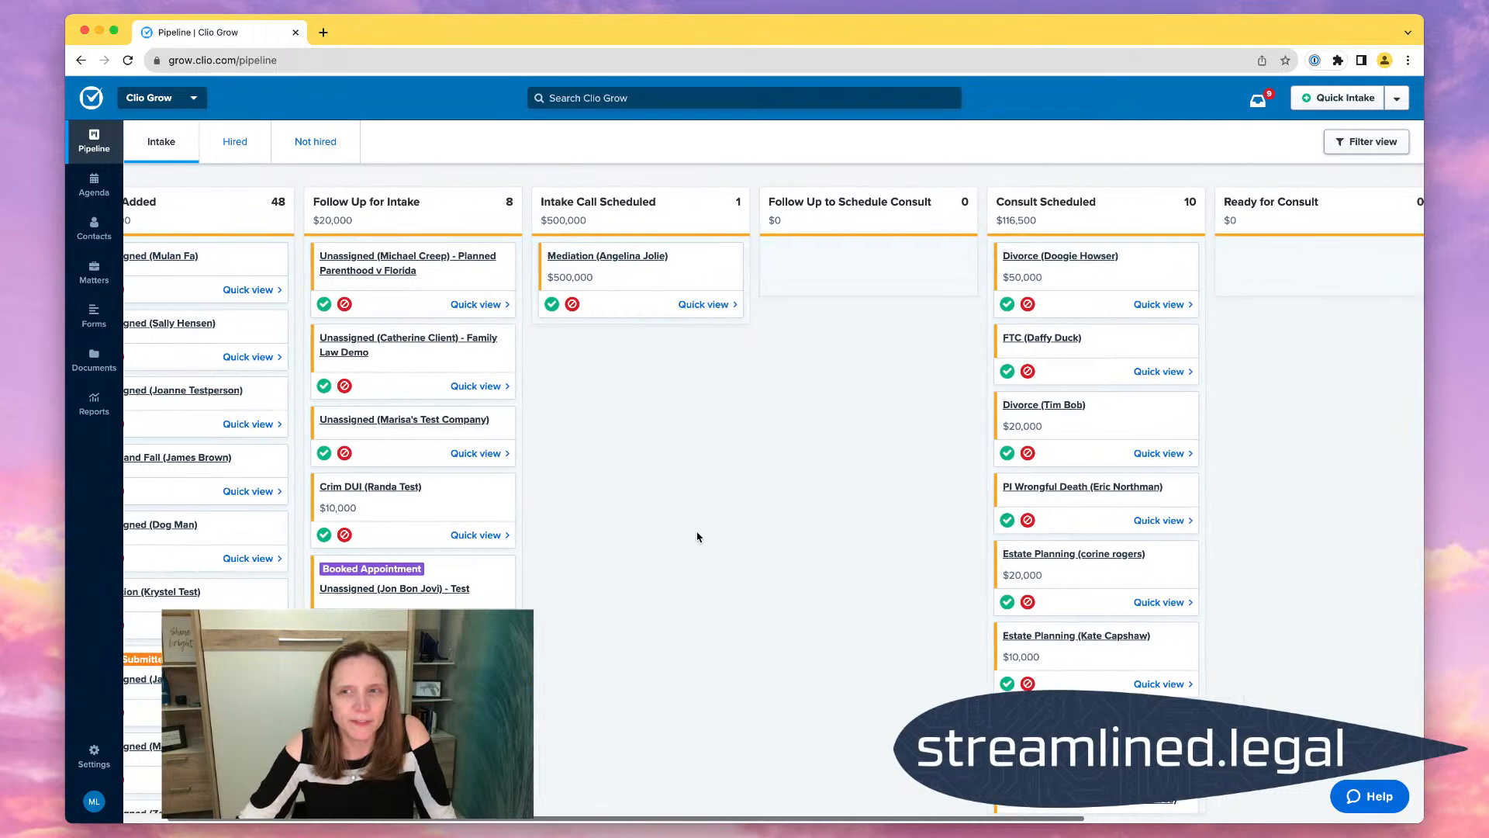
pyautogui.hscroll(8, 697, 536)
pyautogui.scroll(-1, 810, 532)
pyautogui.scroll(-4, 810, 532)
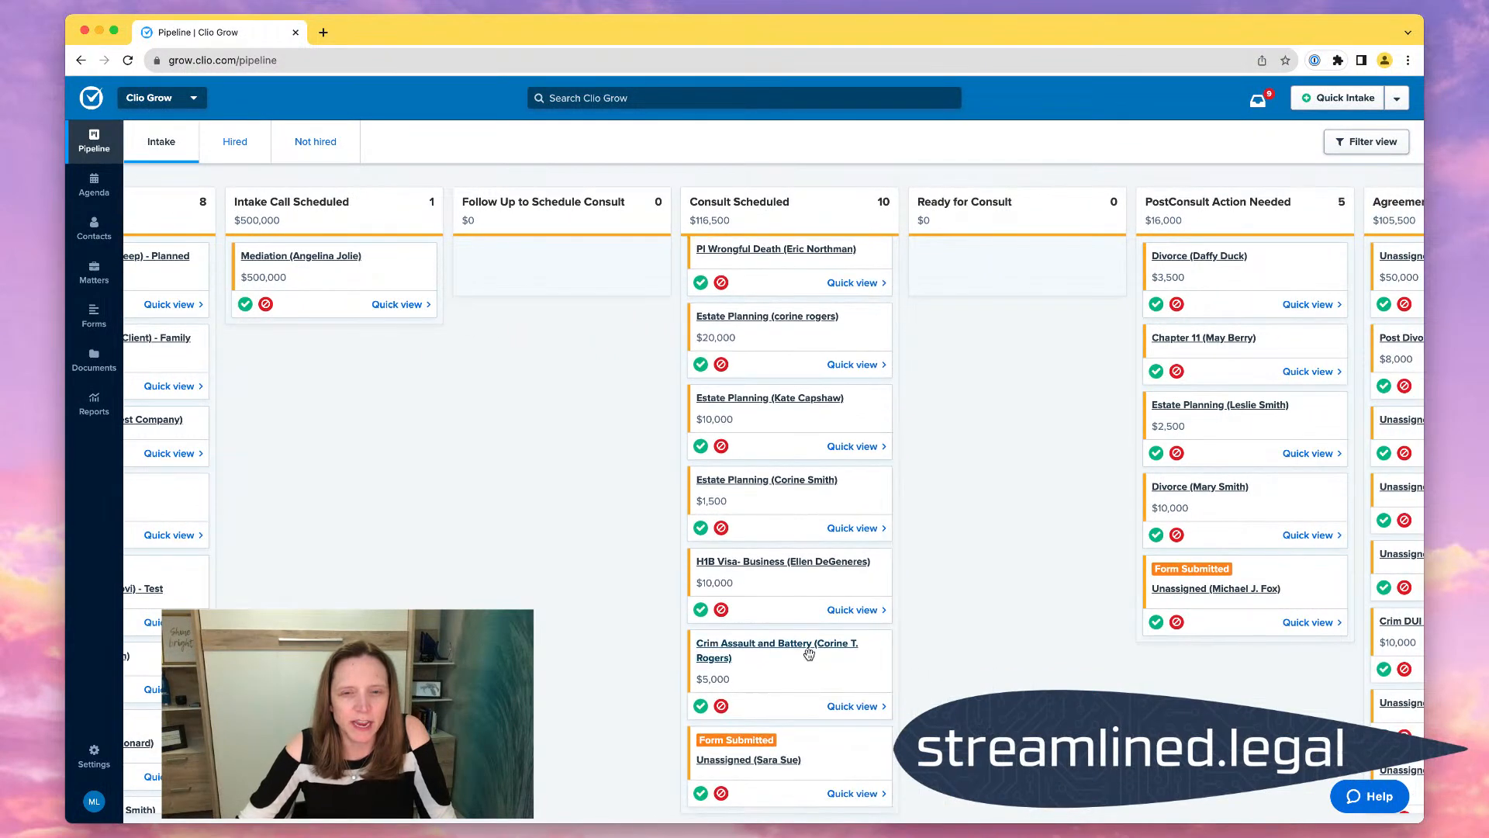
pyautogui.scroll(-1, 811, 661)
pyautogui.scroll(-1, 811, 661)
pyautogui.click(785, 710)
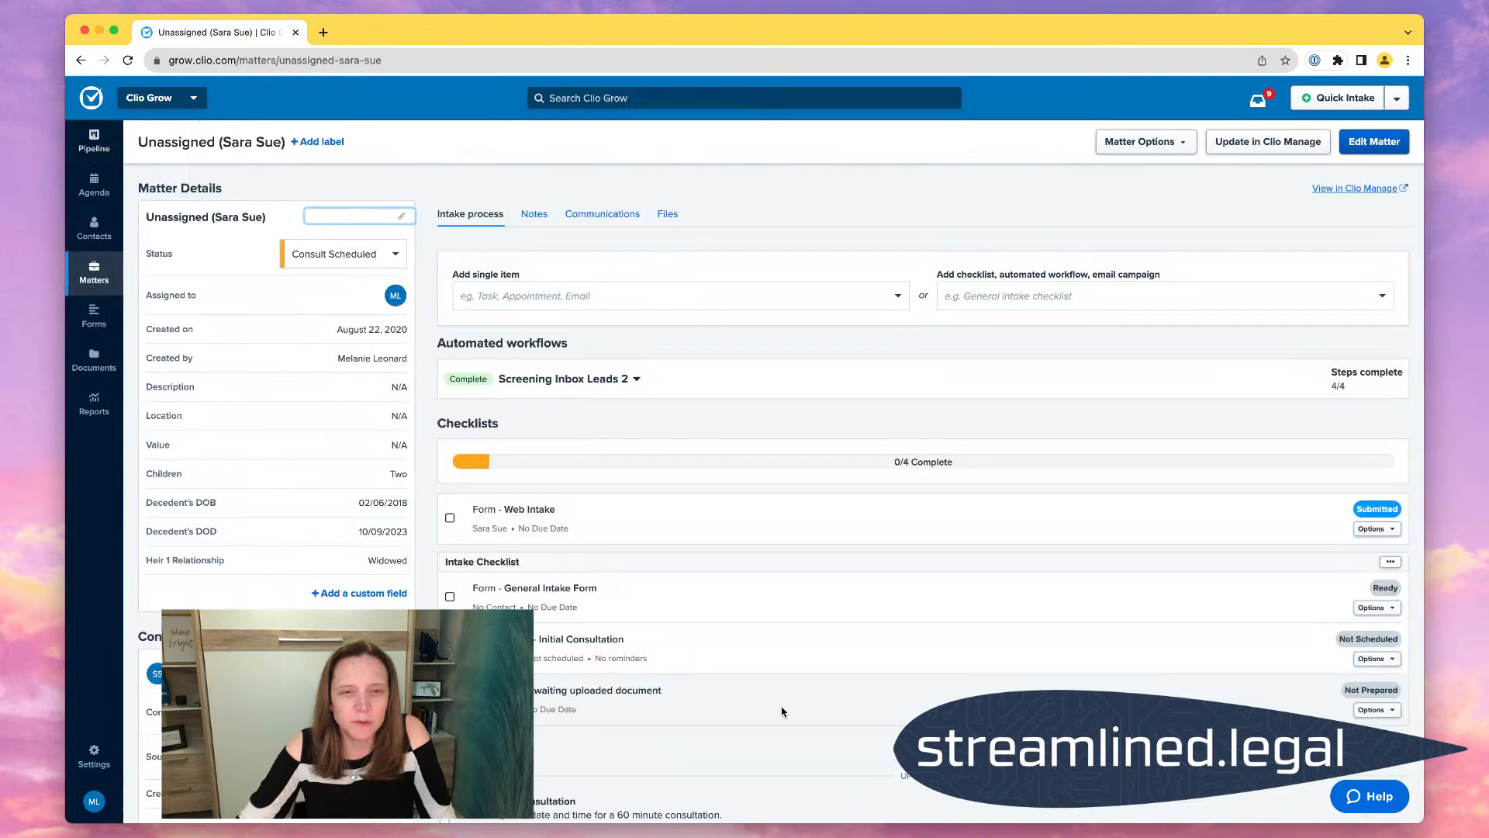
# Expand the completed steps of Screening Inbox Leads 2 on this matter and examine the email and appointment dates.
pyautogui.click(585, 384)
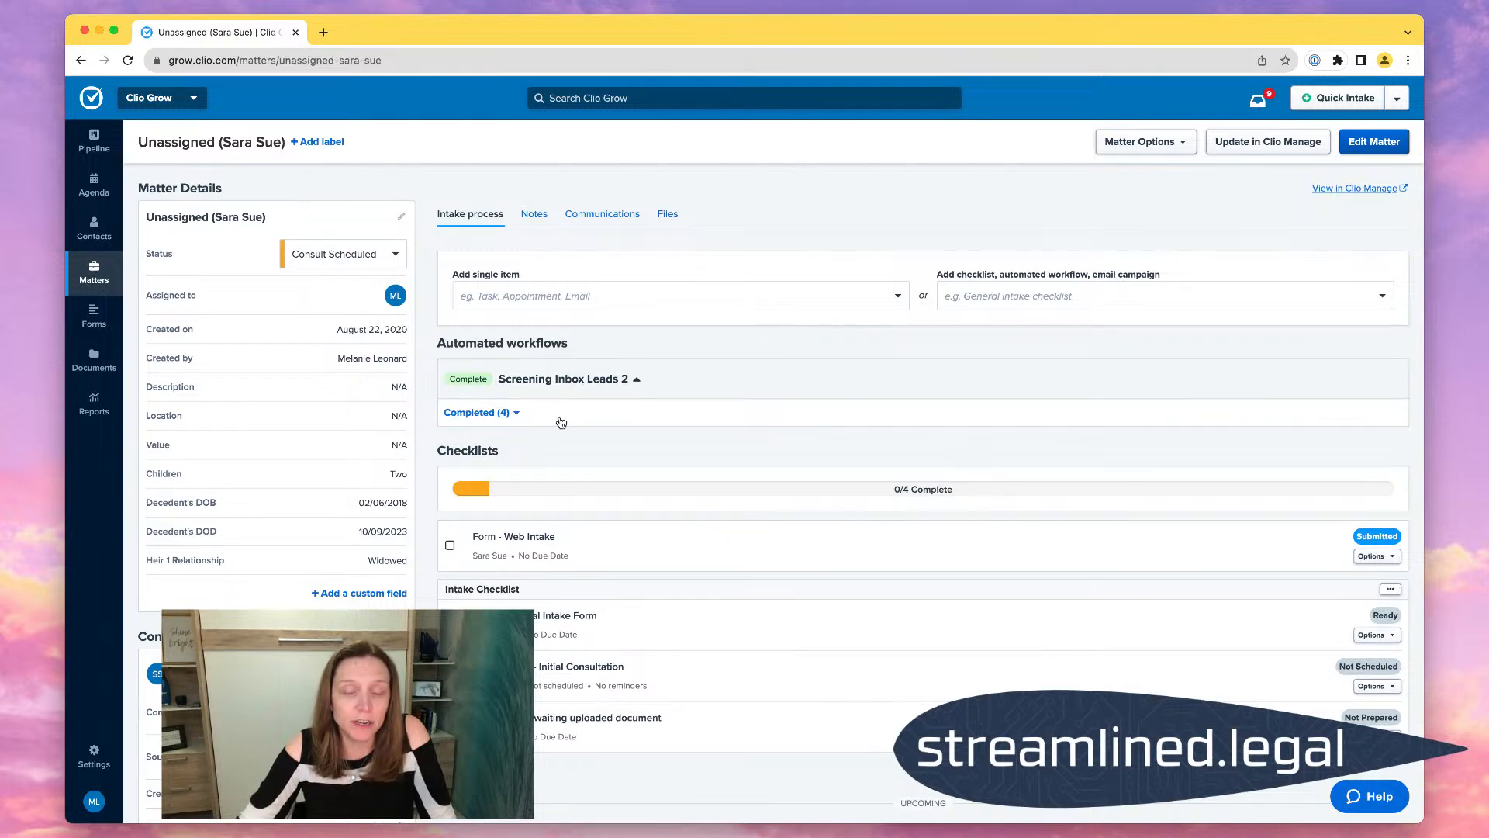
pyautogui.click(463, 415)
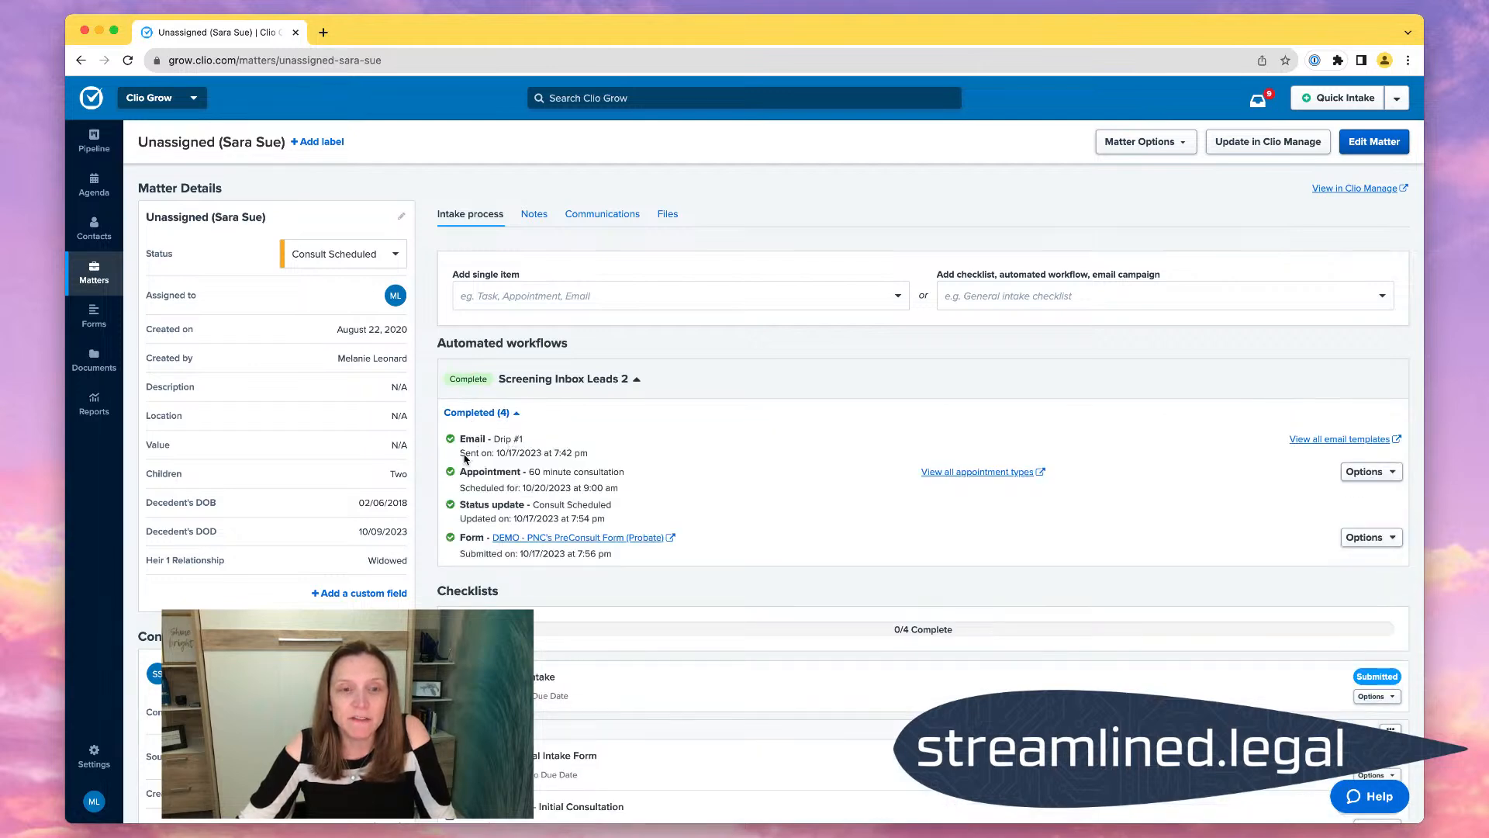
pyautogui.moveTo(460, 453); pyautogui.dragTo(602, 452)
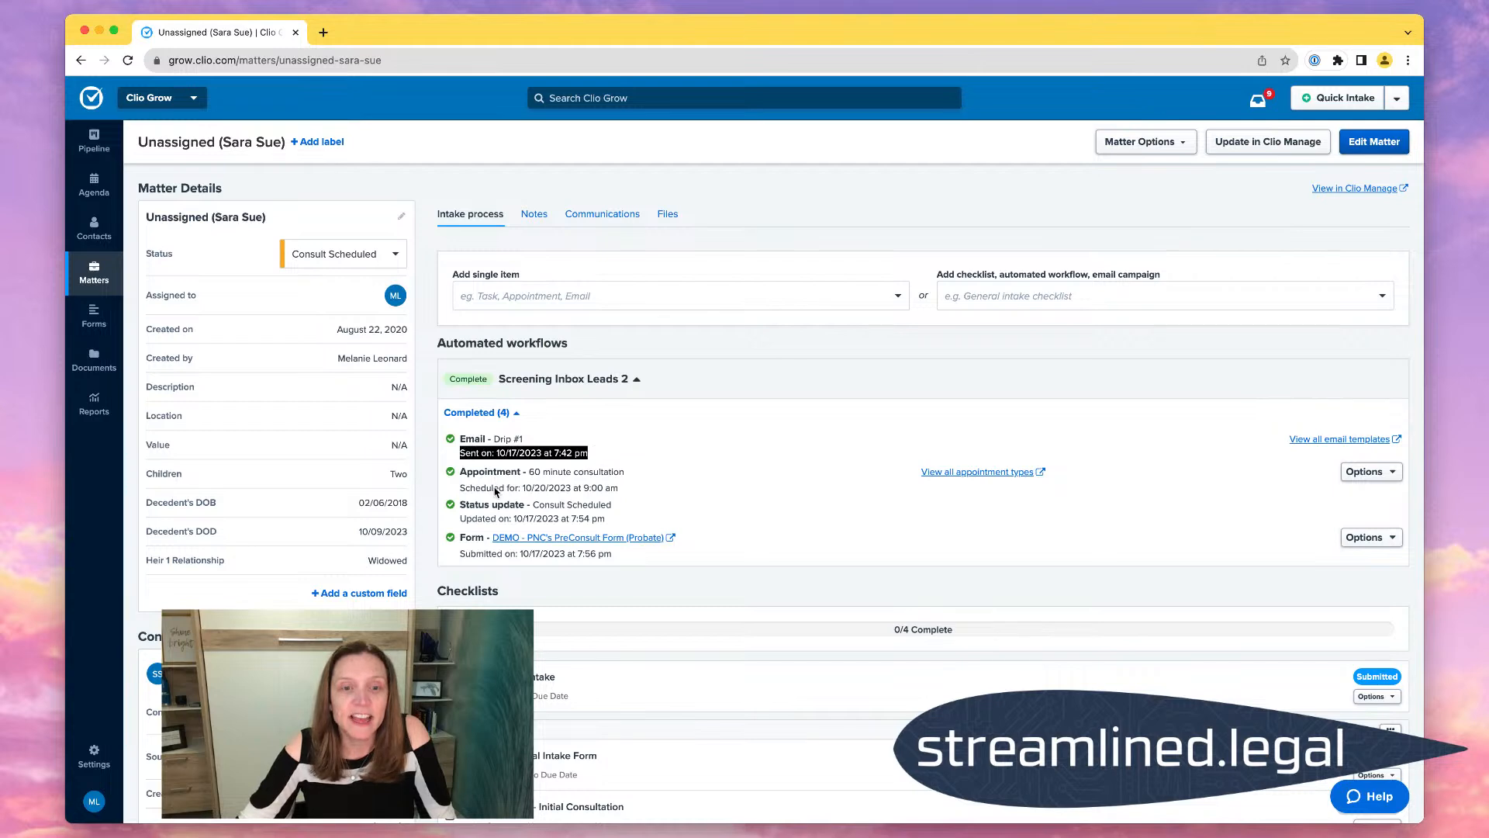
pyautogui.doubleClick(465, 489)
pyautogui.click(550, 489)
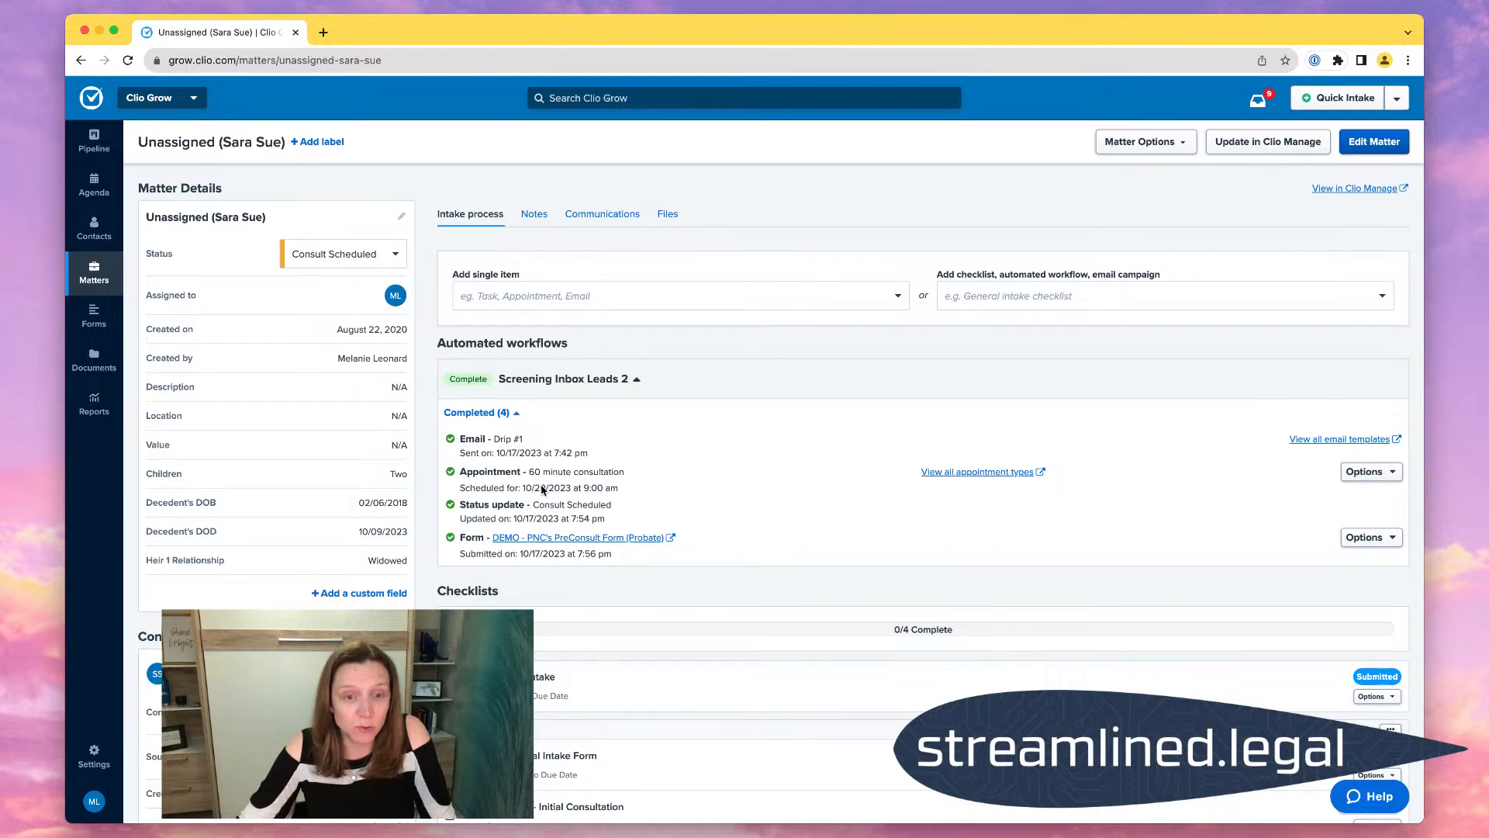
pyautogui.moveTo(458, 491); pyautogui.dragTo(638, 495)
pyautogui.click(612, 492)
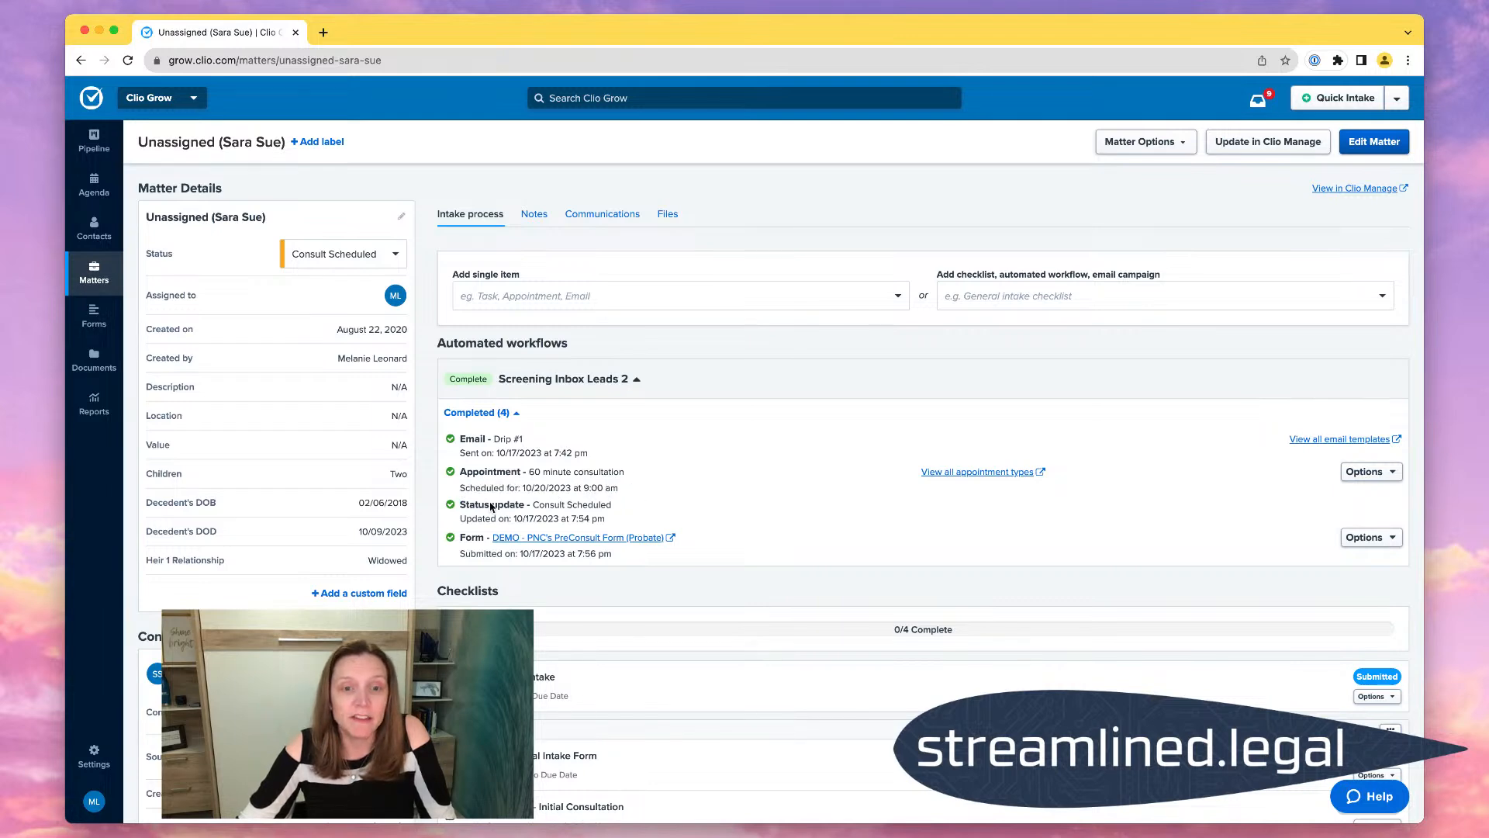
# Examine the update date of the workflow's status update step and the submission date of its form step.
pyautogui.moveTo(461, 525); pyautogui.dragTo(625, 518)
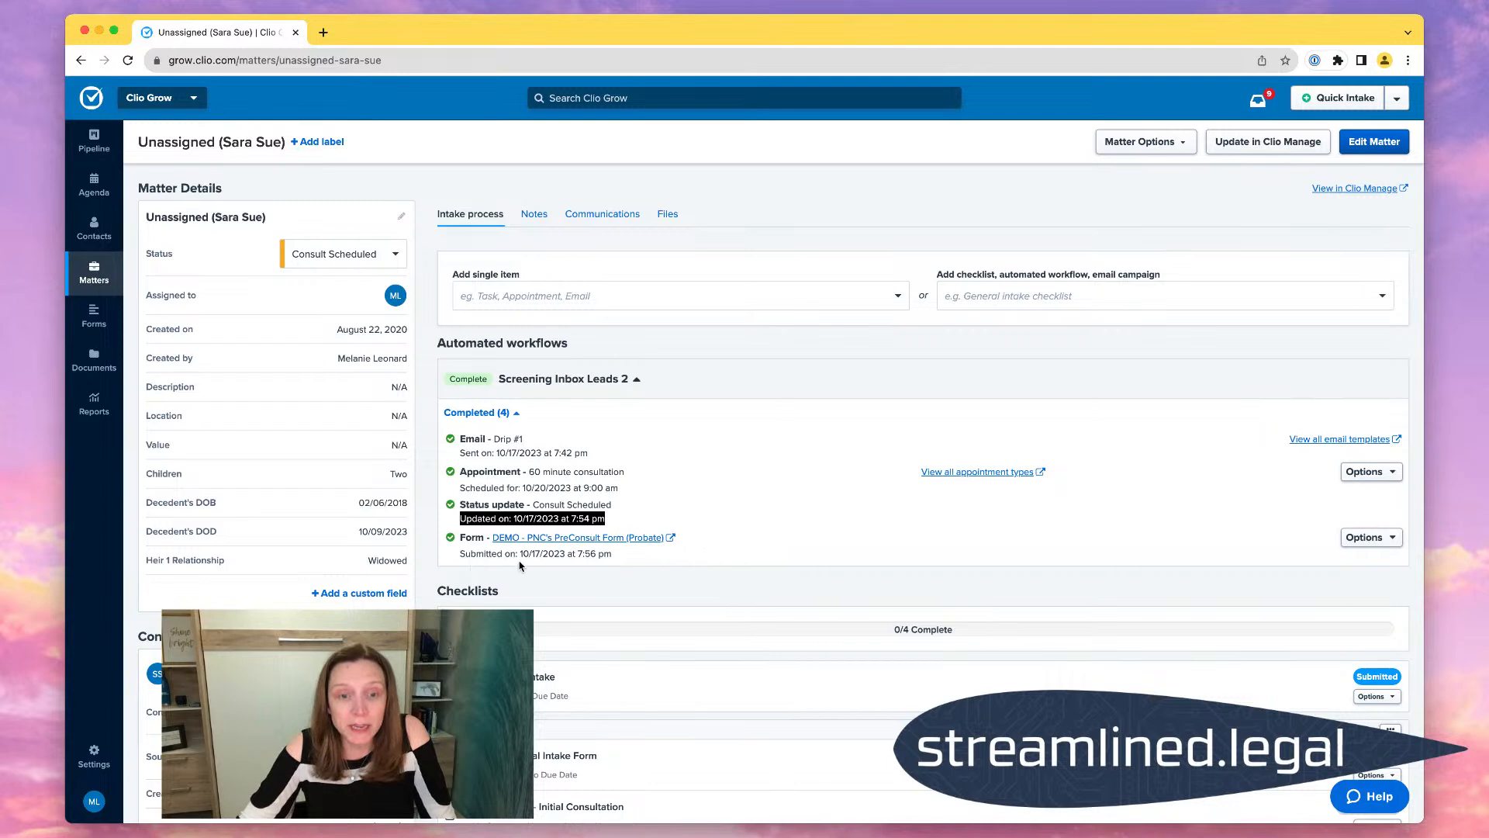
pyautogui.moveTo(461, 558); pyautogui.dragTo(634, 558)
pyautogui.click(799, 548)
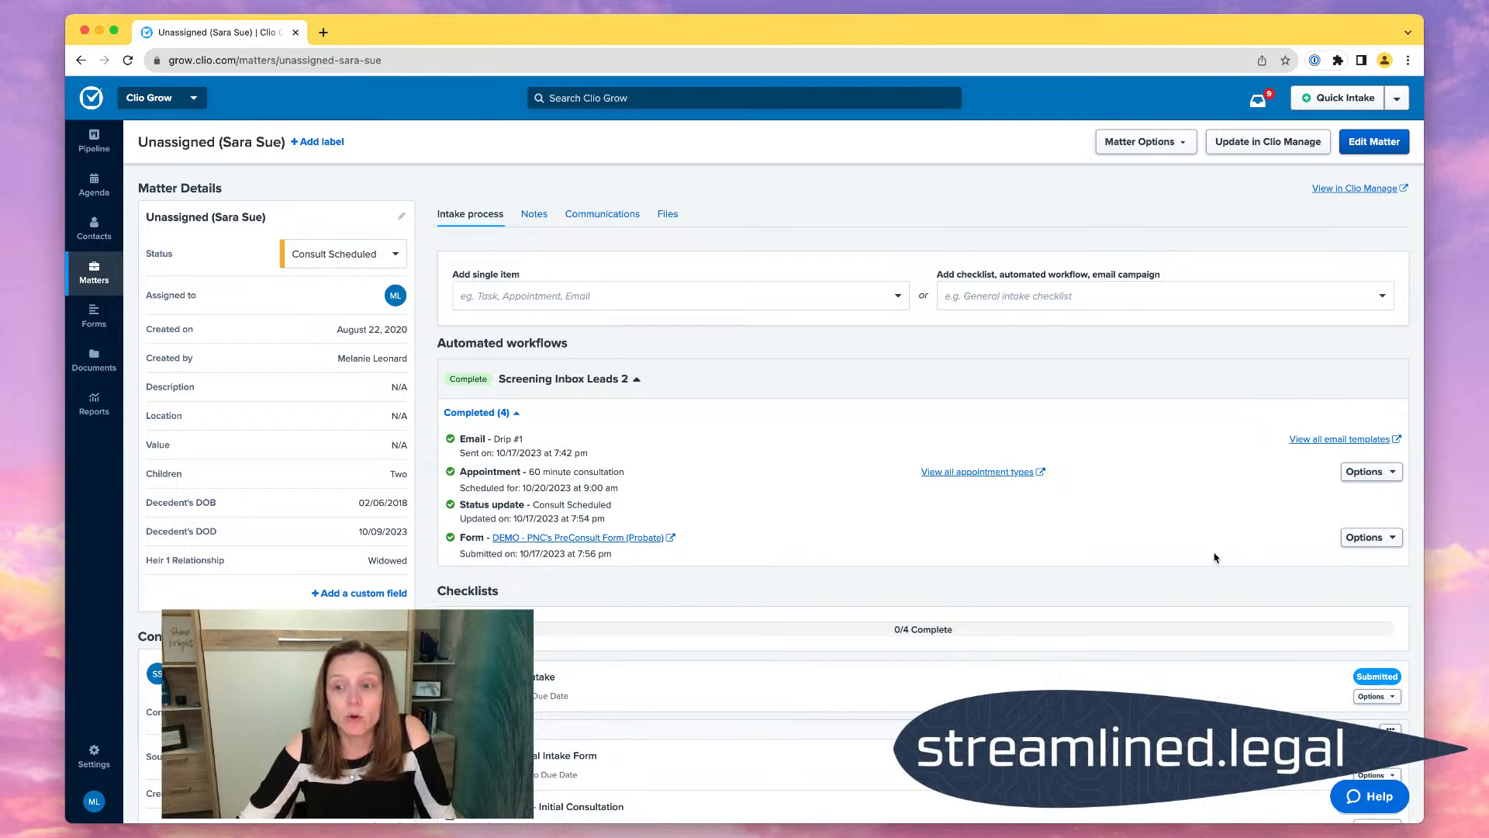
# Check the options available for the workflow's completed form and appointment steps, leaving both unchanged.
pyautogui.click(1344, 538)
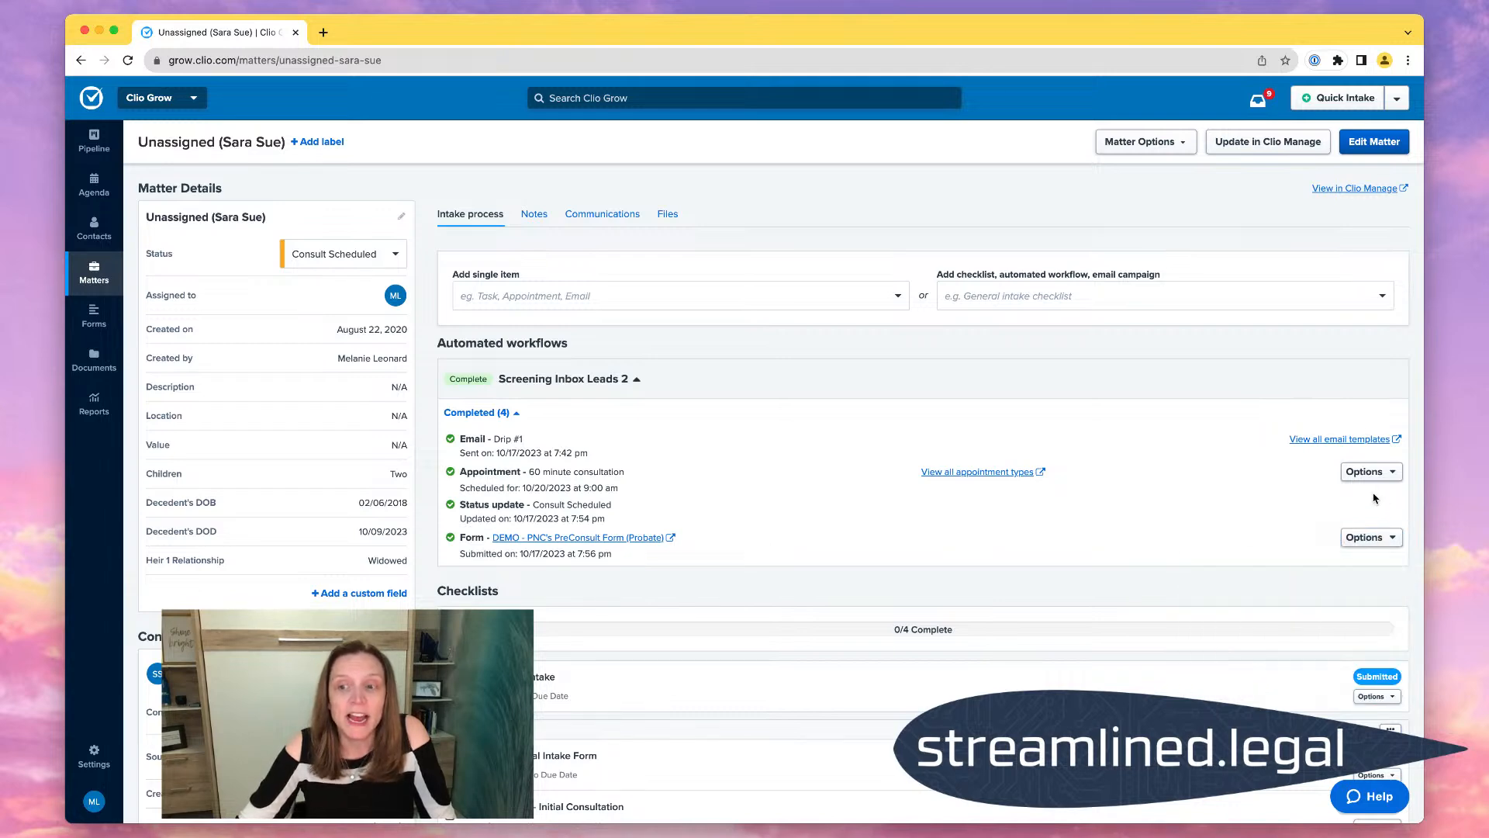
pyautogui.click(1355, 475)
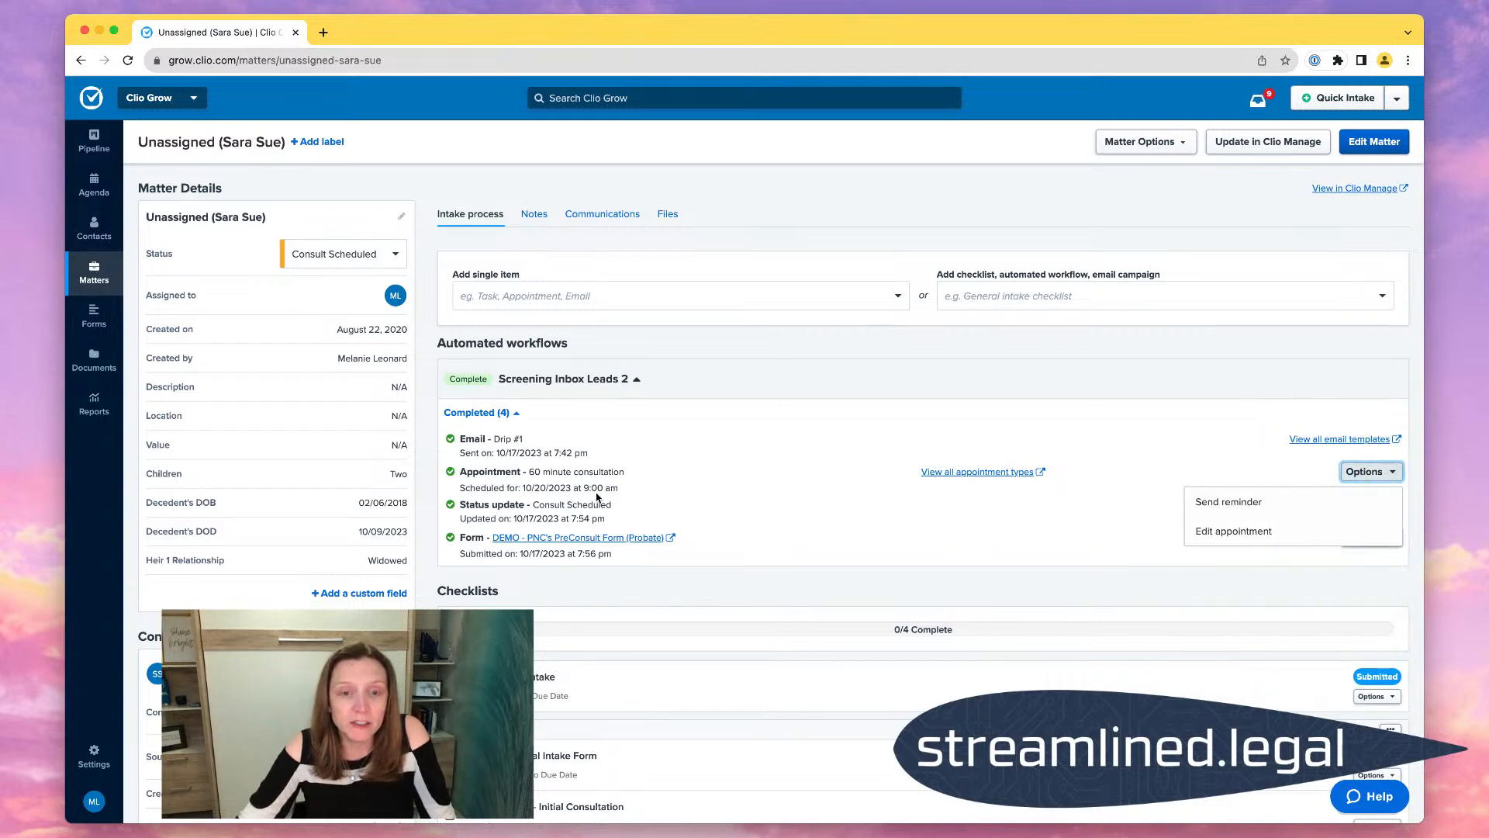
pyautogui.click(1028, 388)
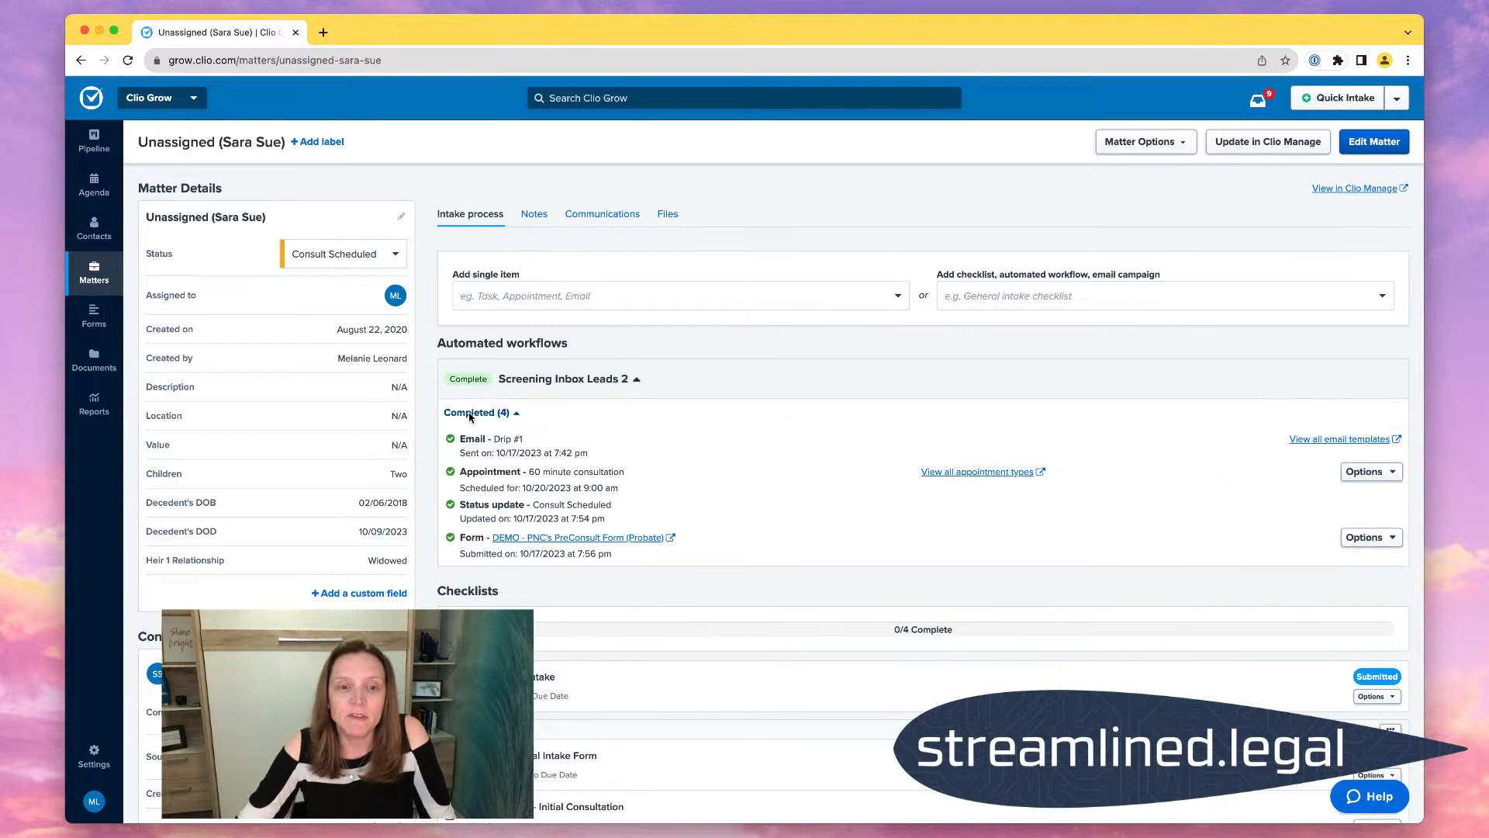